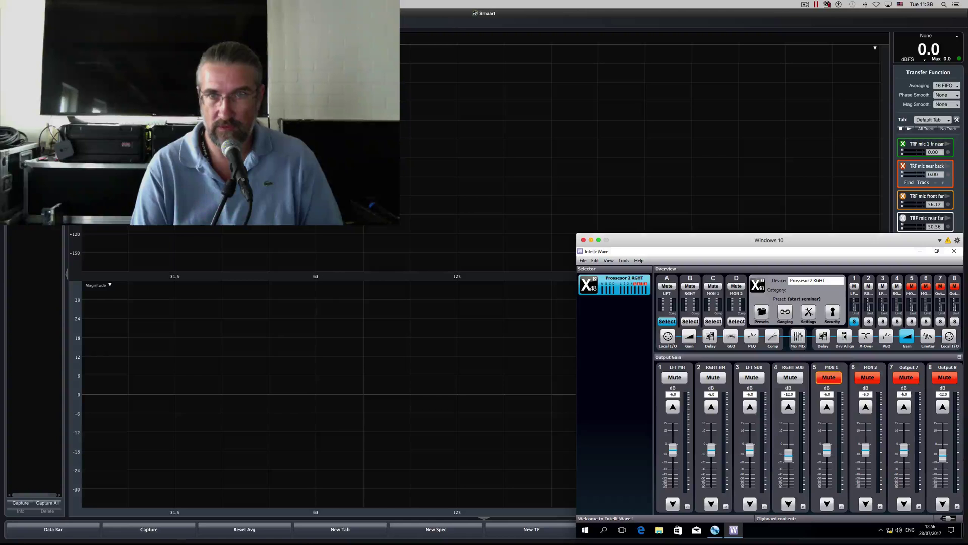
# Switch to Smaart and start the live transfer function measurement TRF mic 1 fr near.
pyautogui.click(783, 102)
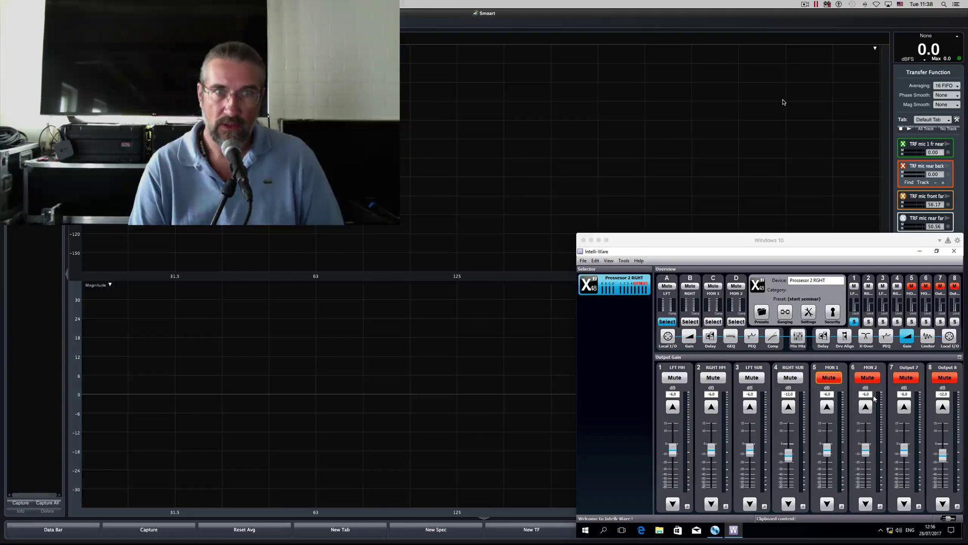
pyautogui.press('super+Tab')
pyautogui.click(566, 267)
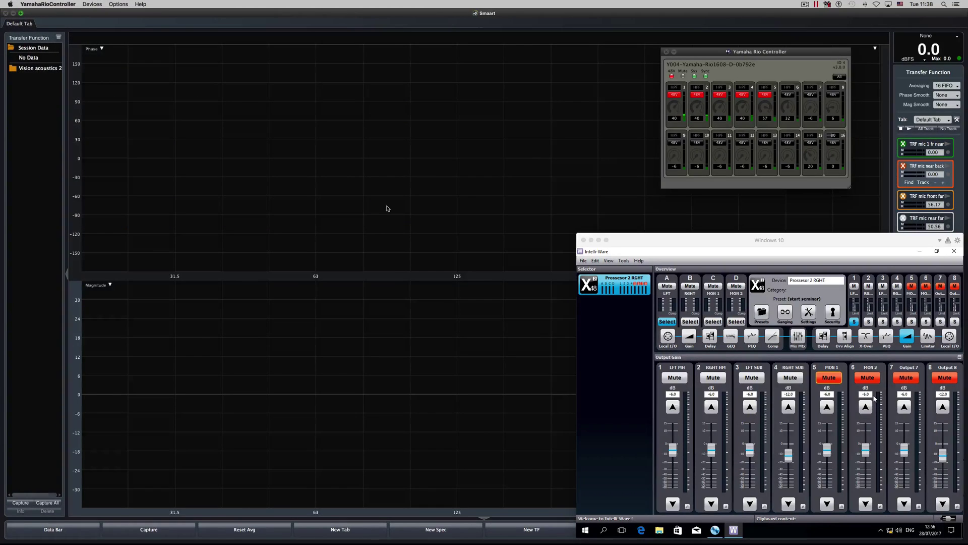
pyautogui.click(387, 209)
pyautogui.click(945, 145)
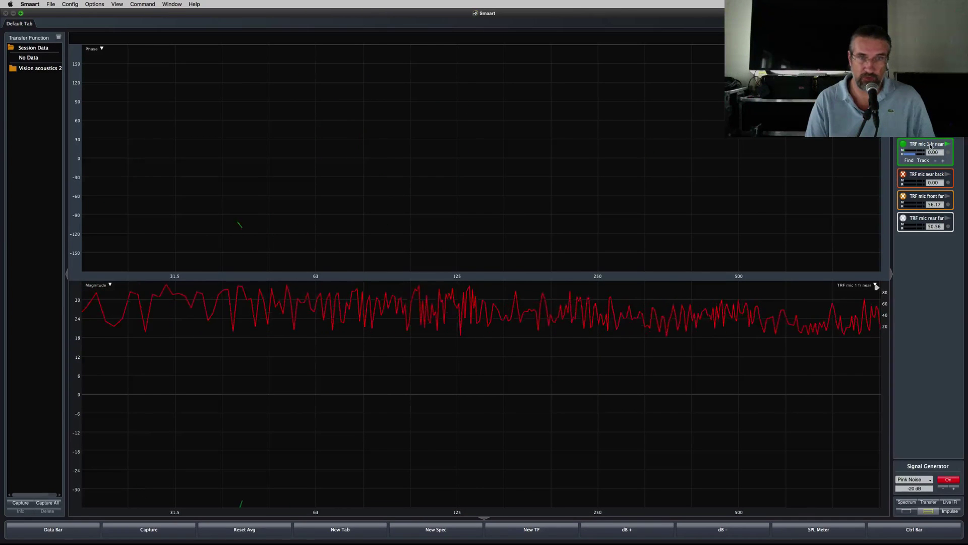
# Unmute output MON 1 in Intelli-Ware and capture its response in Smaart as "TRF mic 1 fr near-1sub".
pyautogui.press('super+Tab')
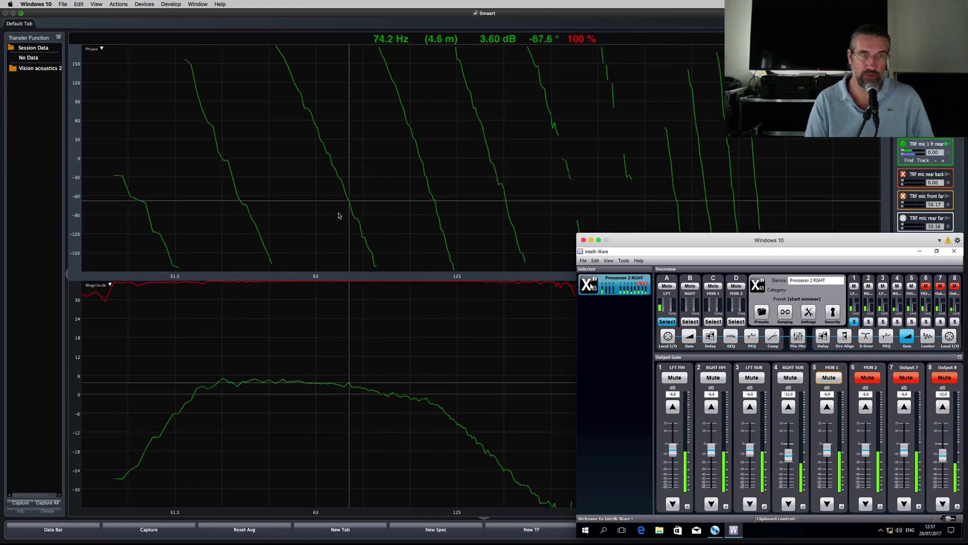
pyautogui.click(335, 210)
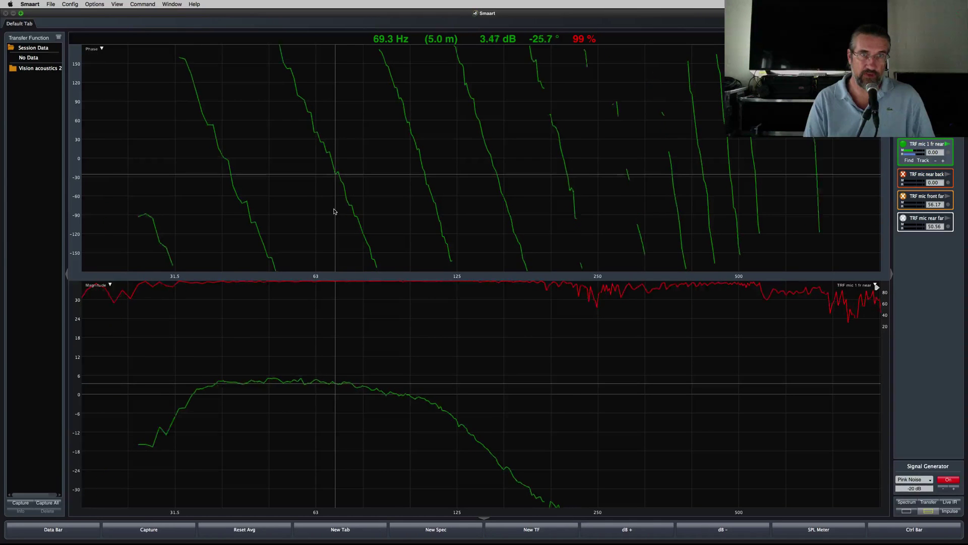
pyautogui.press('space')
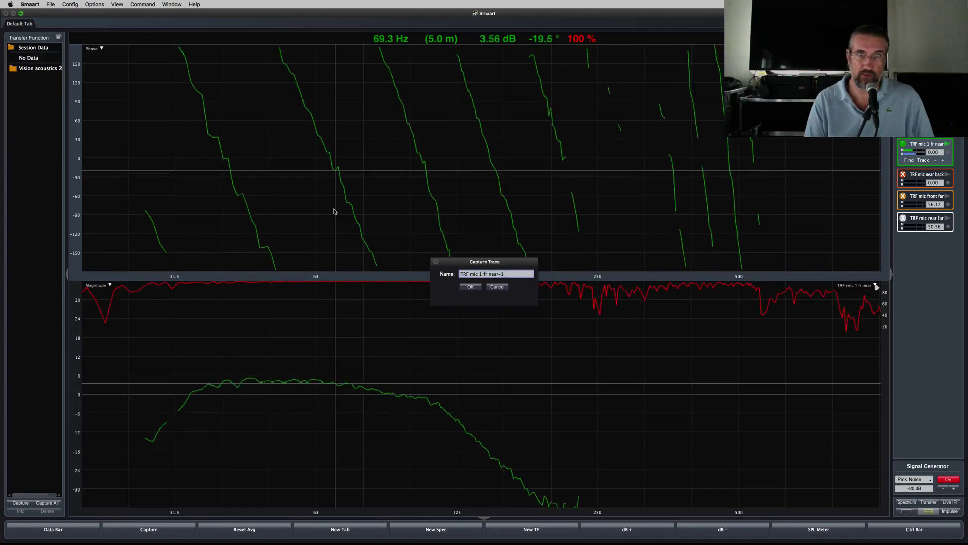
pyautogui.write('sub')
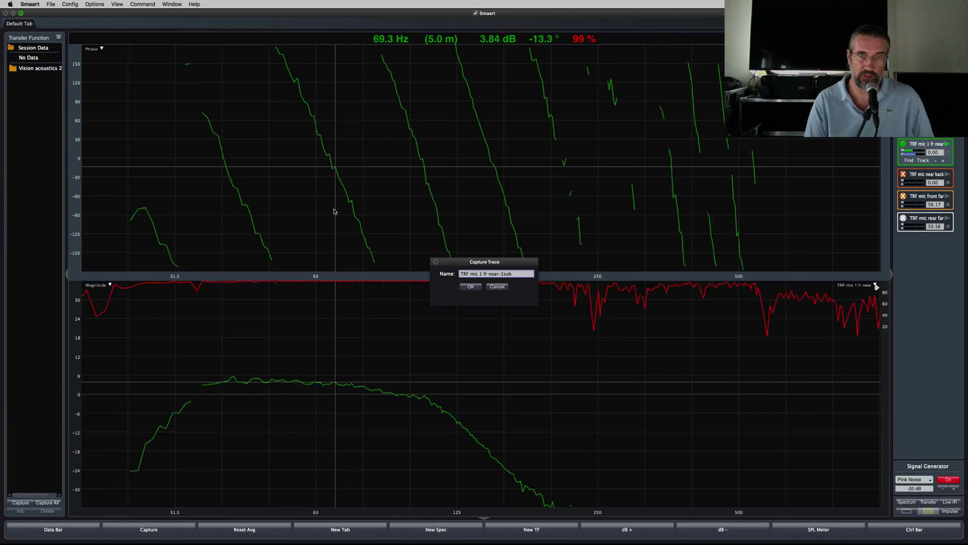
pyautogui.write(' 0')
pyautogui.press('BackSpace')
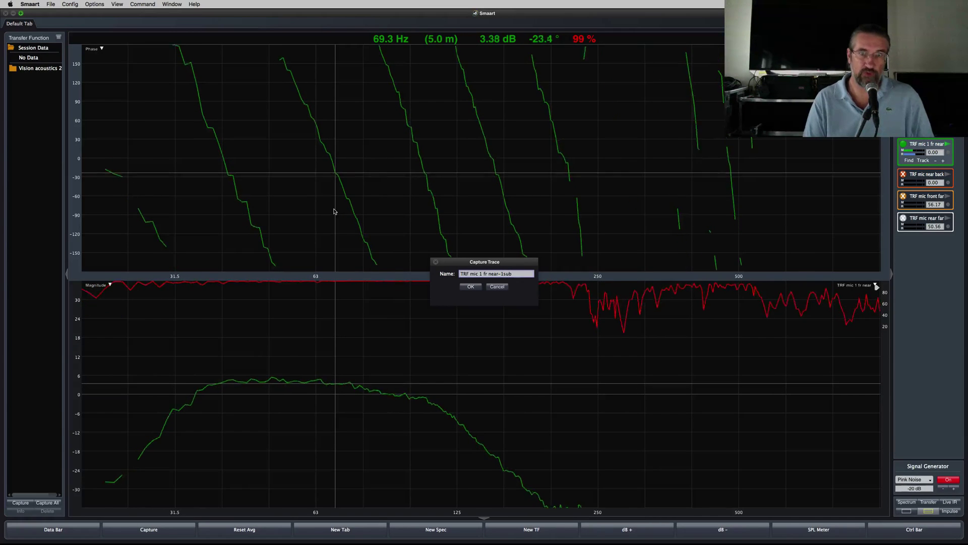
pyautogui.press('Return')
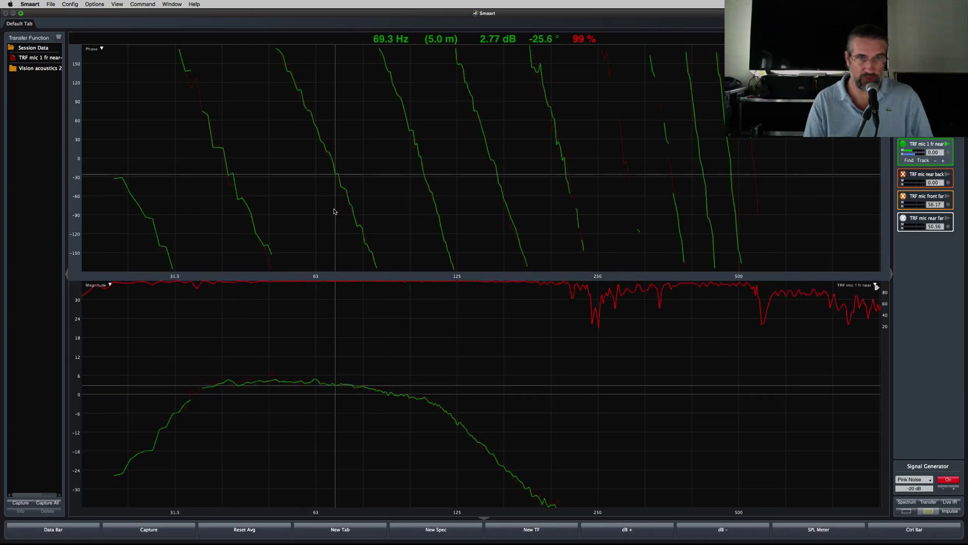
# Mute MON 1 and unmute MON 2 in Intelli-Ware, and capture the Smaart trace as "TRF mic 1 fr near-1 sub 2".
pyautogui.press('super+Tab')
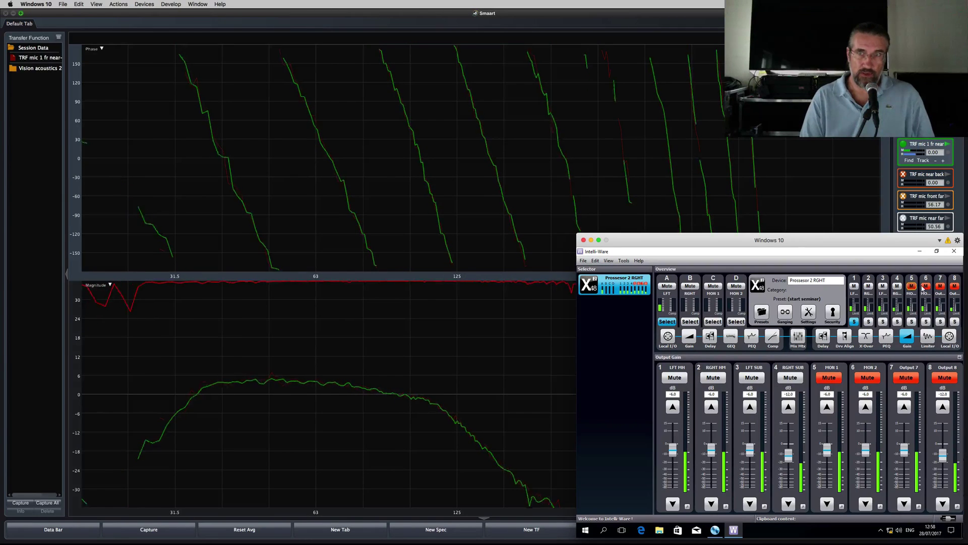
pyautogui.click(925, 287)
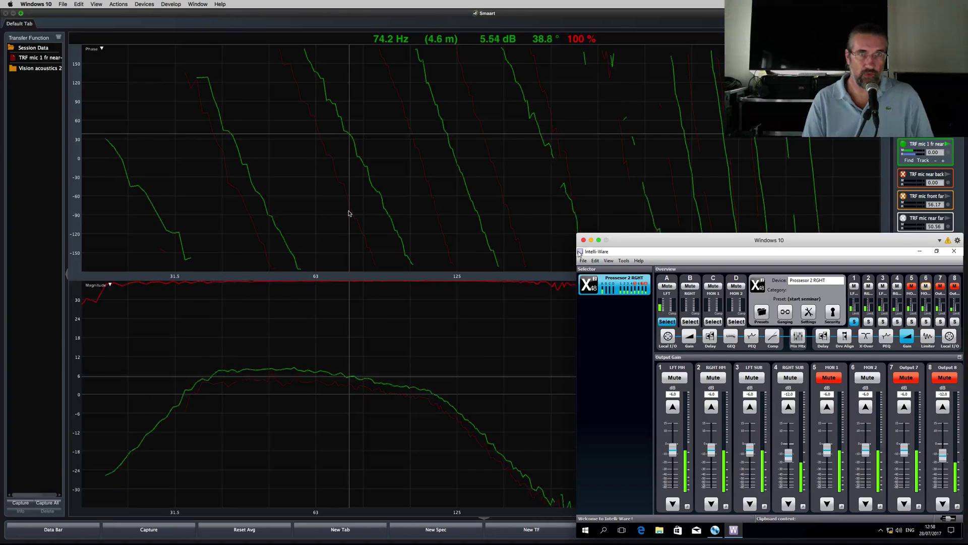
pyautogui.press('super+Tab')
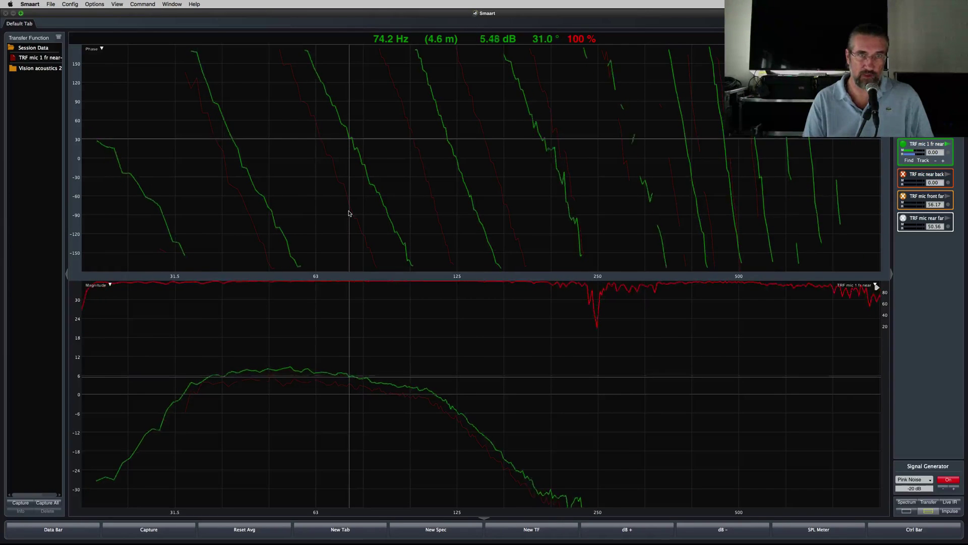
pyautogui.press('space')
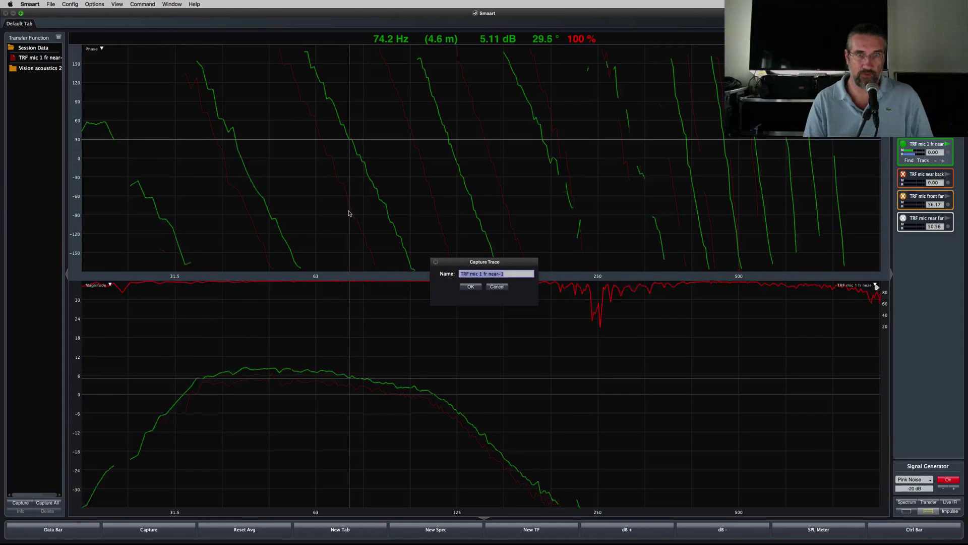
pyautogui.press('Right')
pyautogui.write('sub')
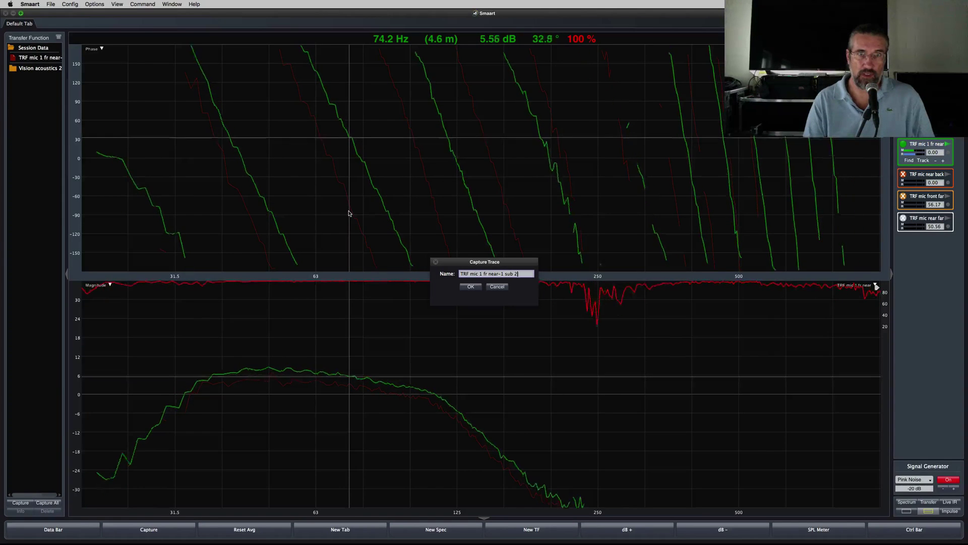
pyautogui.press('Return')
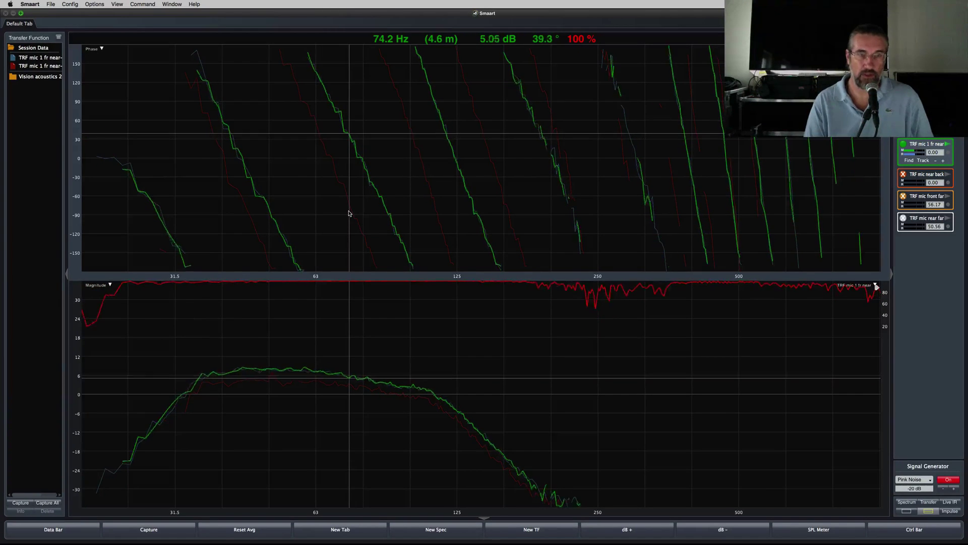
# Switch to Intelli-Ware, mute output MON 2 and unmute Output 7.
pyautogui.press('super+Tab')
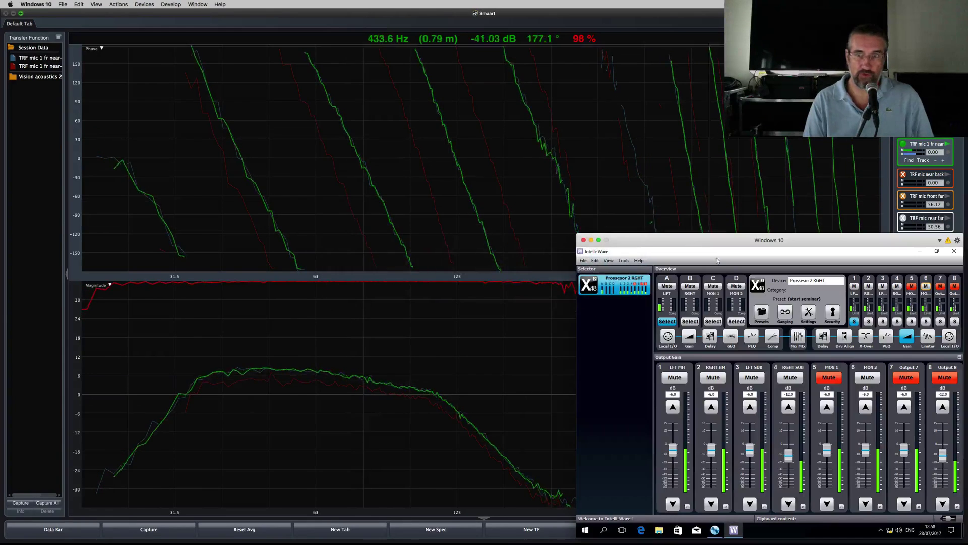
pyautogui.click(867, 377)
pyautogui.click(906, 377)
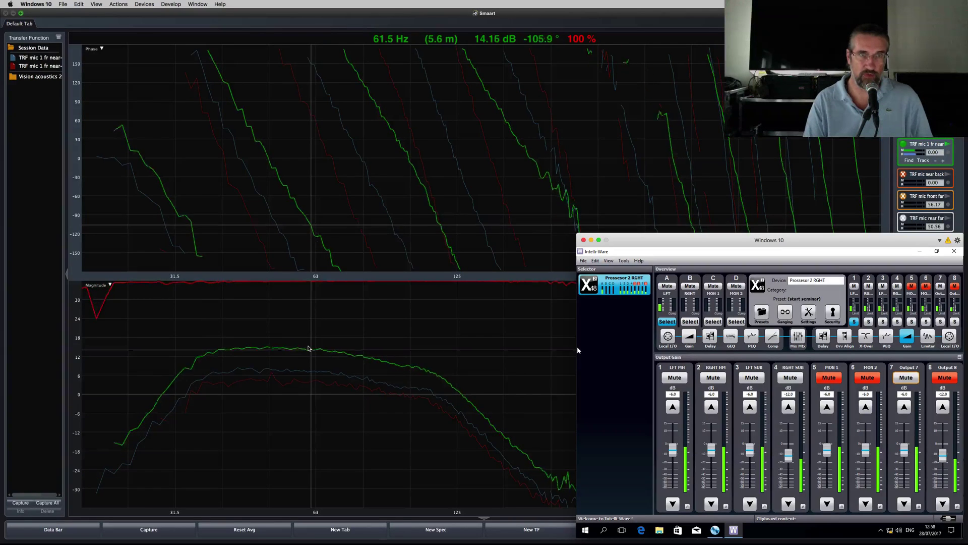
# Capture the current transfer function of Output 7 in Smaart as "TRF mic 1 fr near-1 sub 3".
pyautogui.click(290, 342)
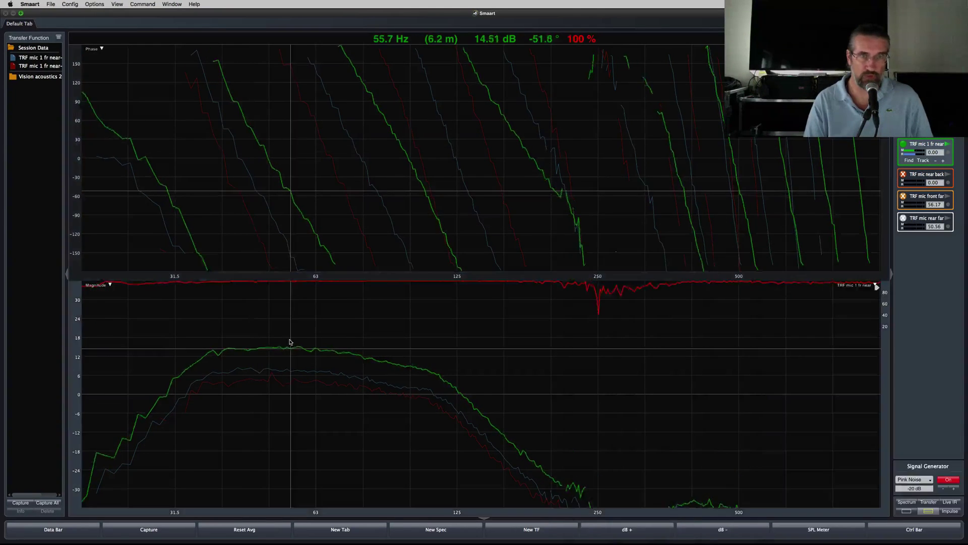
pyautogui.press('space')
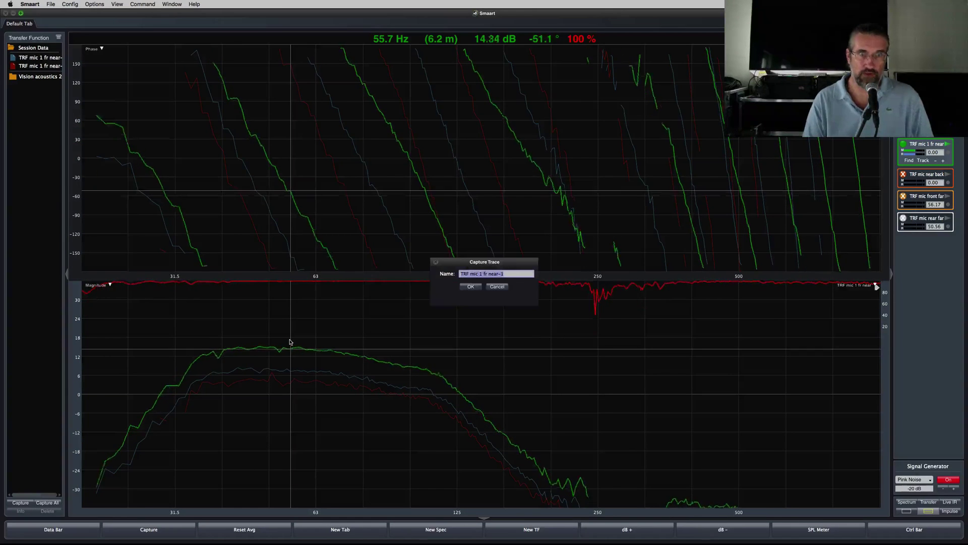
pyautogui.press('Right')
pyautogui.write('su')
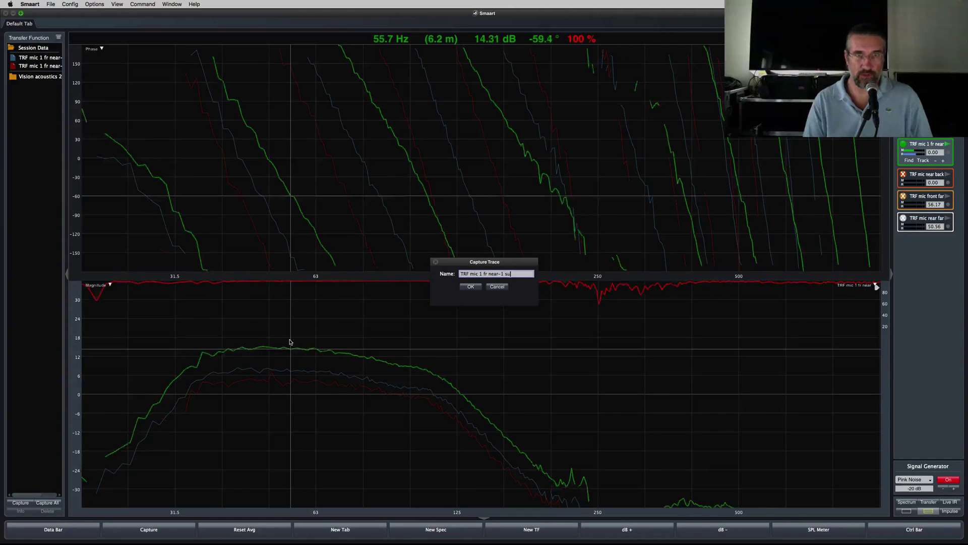
pyautogui.write('b 3')
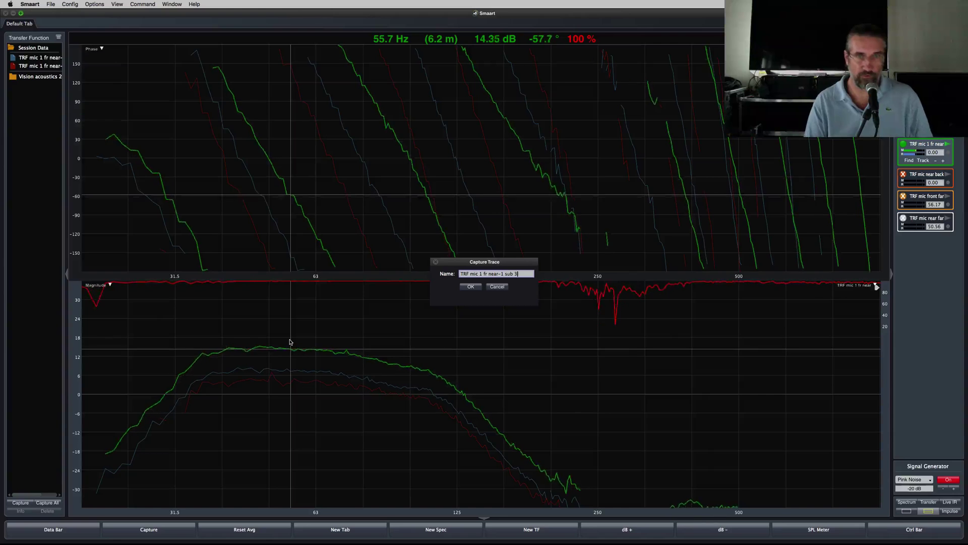
pyautogui.press('Return')
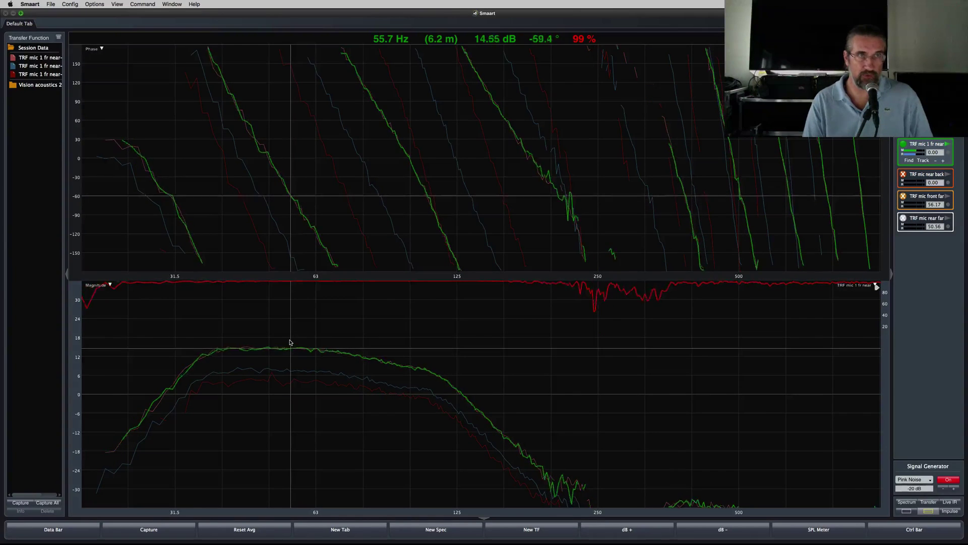
# Hide the captured sub 3 and sub 2 traces, keeping only the first sub trace displayed.
pyautogui.click(14, 58)
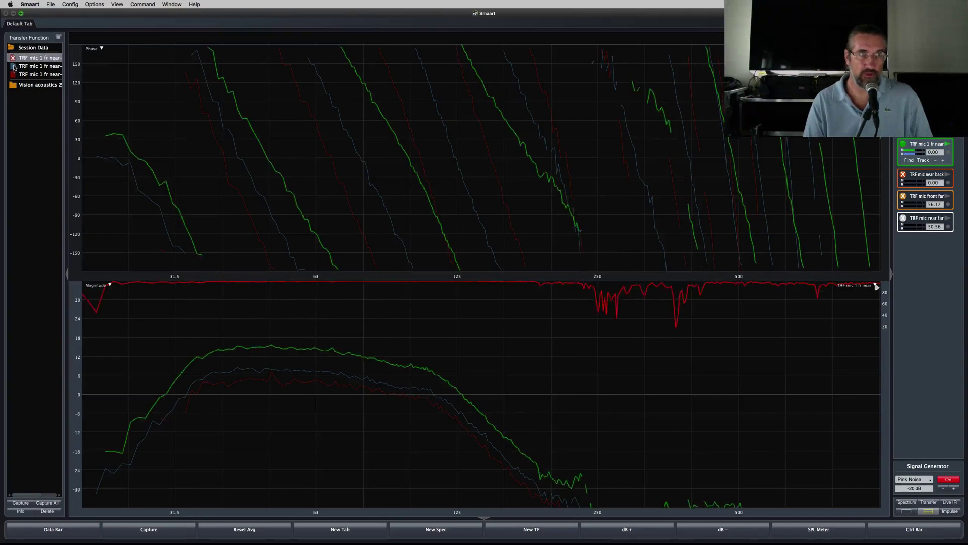
pyautogui.click(13, 66)
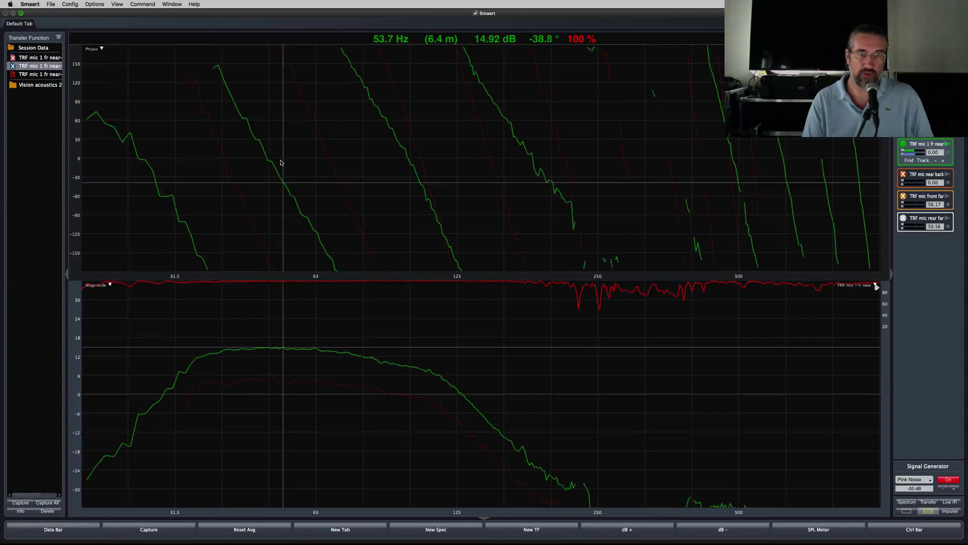
# Switch to Intelli-Ware, open the output delays and enable the delay for MON 1, MON 2 and Output 7.
pyautogui.press('super+Tab')
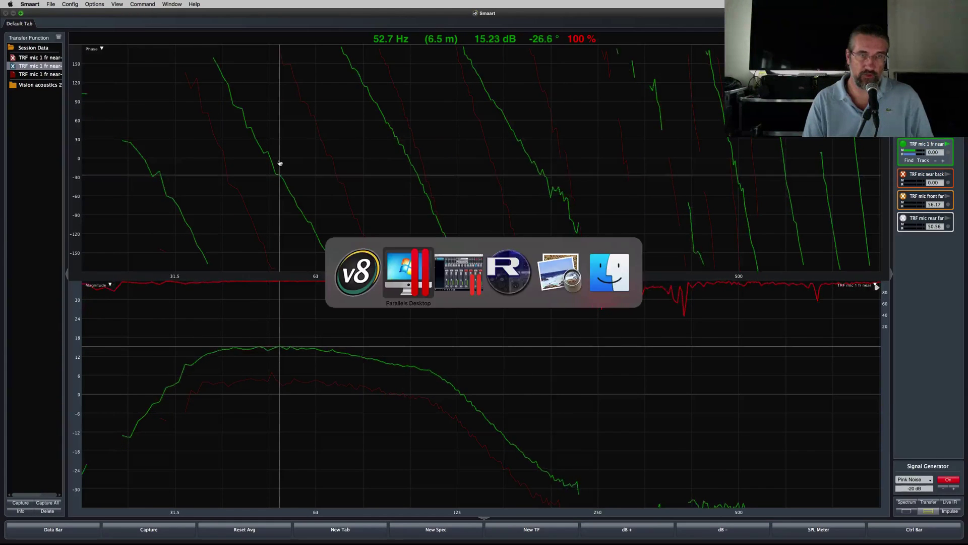
pyautogui.press('super+Tab')
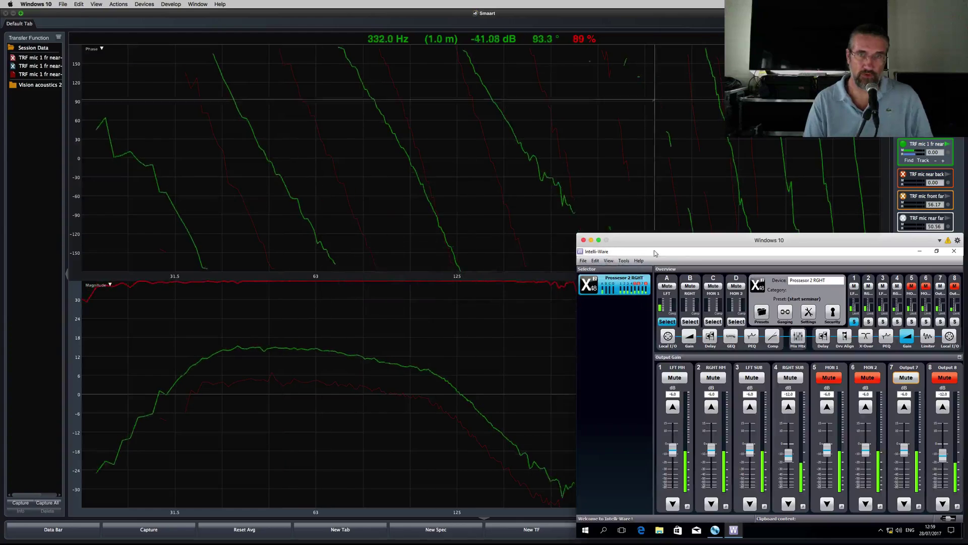
pyautogui.moveTo(761, 242); pyautogui.dragTo(737, 222)
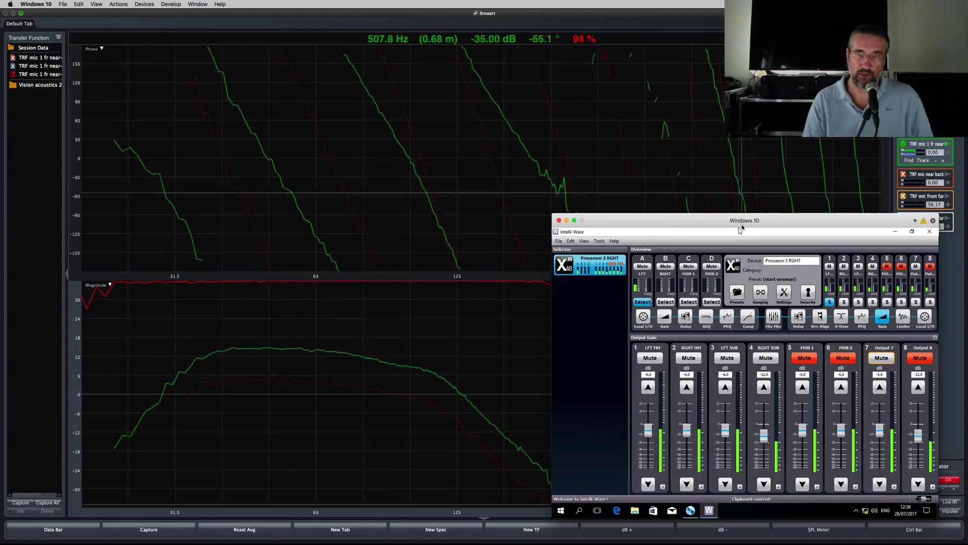
pyautogui.click(799, 317)
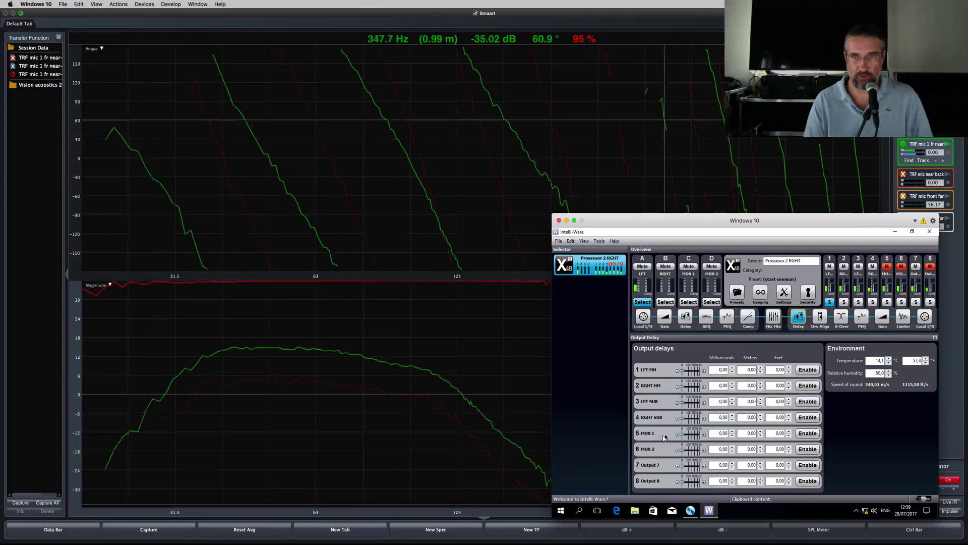
pyautogui.click(814, 434)
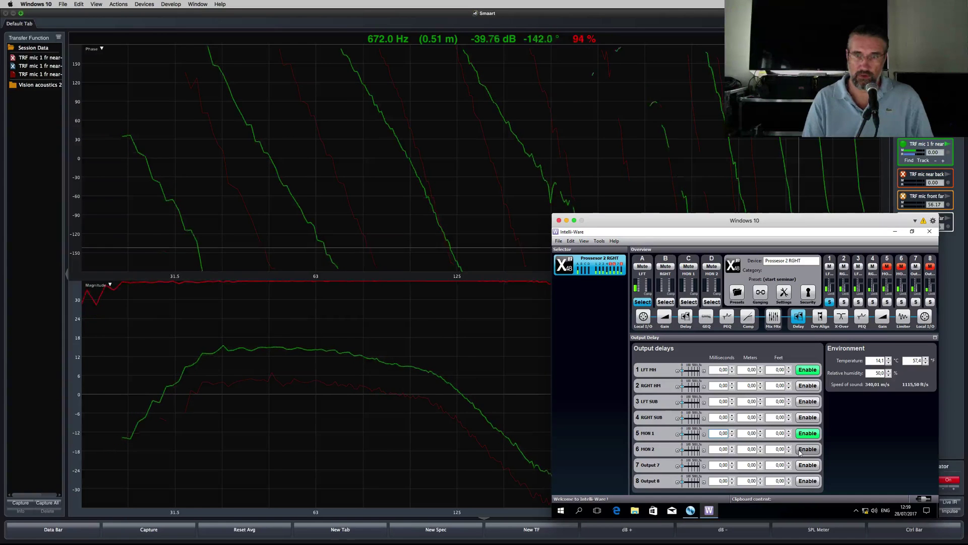
pyautogui.click(803, 464)
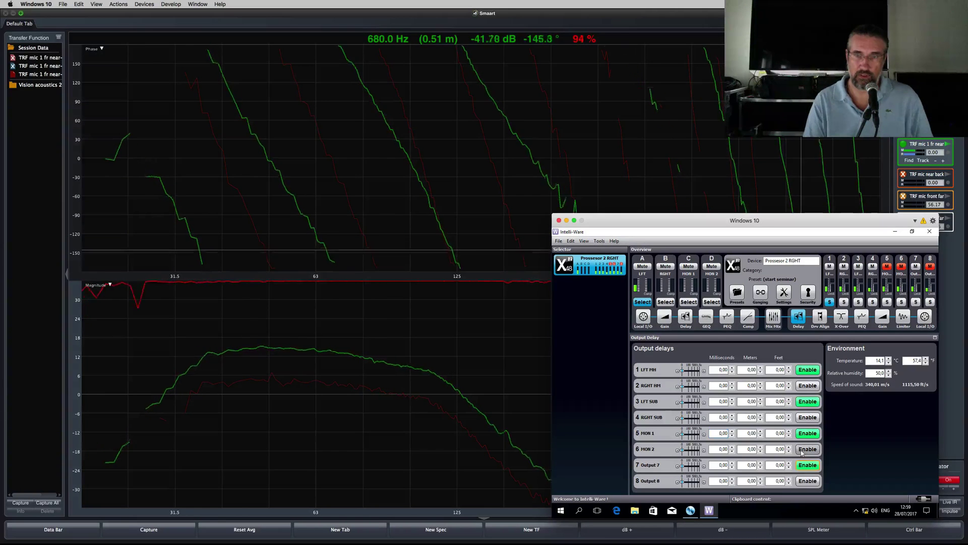
# Raise the Output 7 delay in 0.10 ms increments to 8.50 ms, matching its live phase trace to the stored first-sub trace.
pyautogui.click(704, 467)
pyautogui.click(704, 467)
pyautogui.click(704, 466)
pyautogui.click(704, 466)
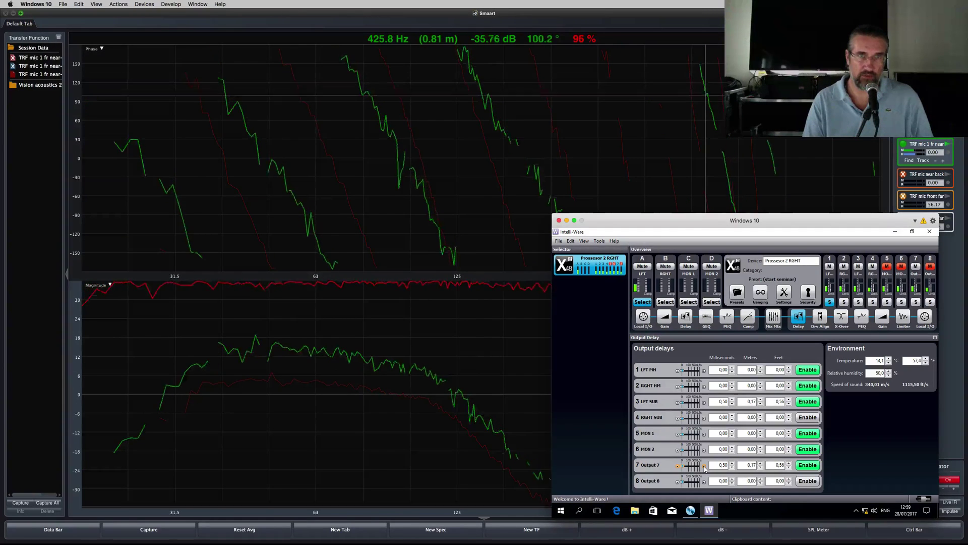
pyautogui.click(705, 467)
pyautogui.click(705, 466)
pyautogui.click(705, 466)
pyautogui.click(705, 466)
pyautogui.click(704, 466)
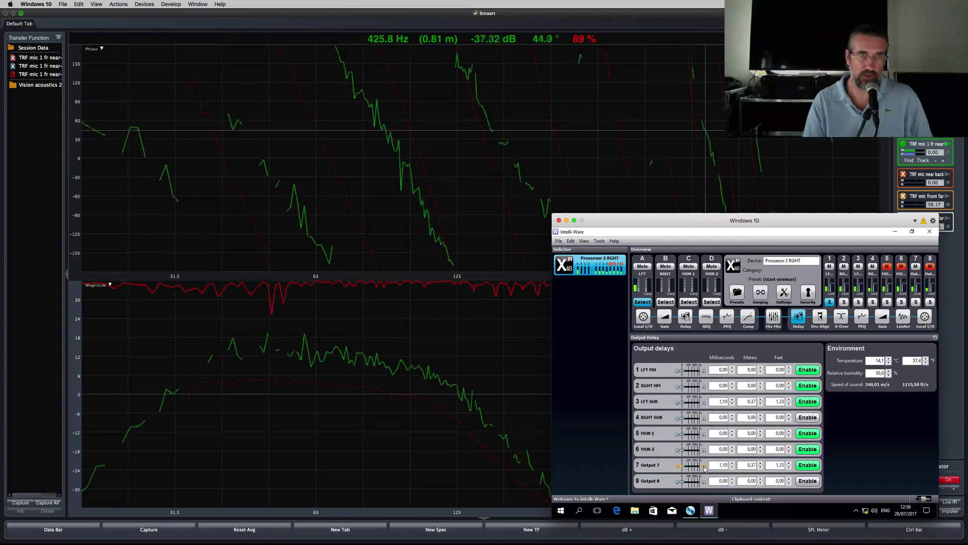
pyautogui.click(704, 466)
pyautogui.click(704, 467)
pyautogui.click(704, 466)
pyautogui.click(704, 466)
pyautogui.click(705, 467)
pyautogui.click(704, 466)
pyautogui.click(704, 466)
pyautogui.click(705, 467)
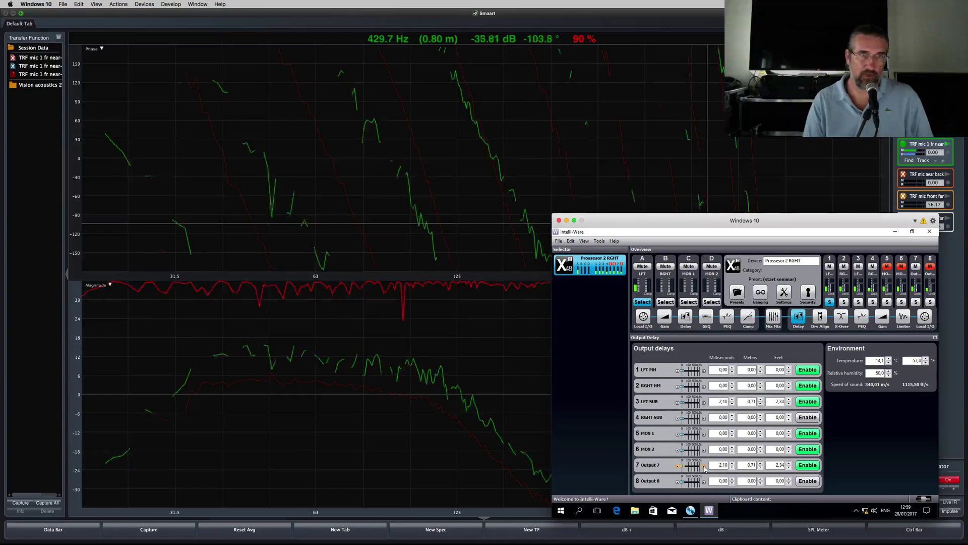
pyautogui.click(704, 466)
pyautogui.click(705, 466)
pyautogui.click(704, 466)
pyautogui.click(705, 467)
pyautogui.click(705, 466)
pyautogui.click(704, 466)
pyautogui.click(705, 466)
pyautogui.click(704, 466)
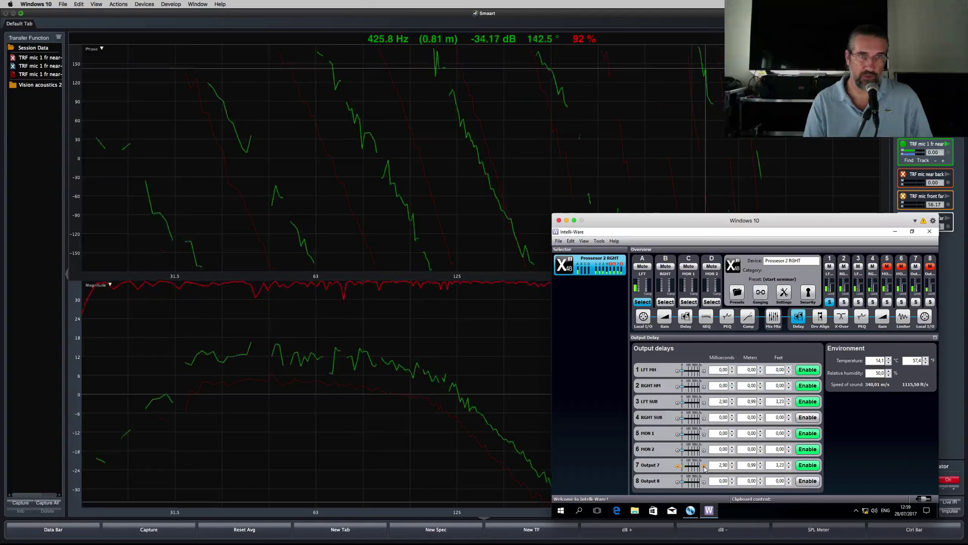
pyautogui.doubleClick(705, 466)
pyautogui.doubleClick(704, 467)
pyautogui.doubleClick(704, 467)
pyautogui.click(705, 467)
pyautogui.doubleClick(705, 466)
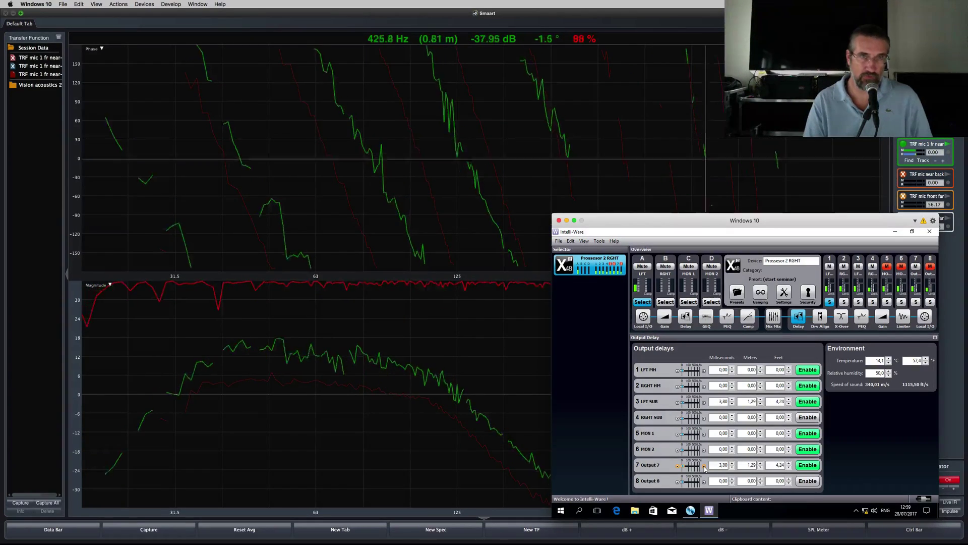
pyautogui.click(704, 467)
pyautogui.click(704, 466)
pyautogui.click(704, 466)
pyautogui.click(705, 467)
pyautogui.click(704, 466)
pyautogui.click(704, 467)
pyautogui.click(704, 466)
pyautogui.click(705, 466)
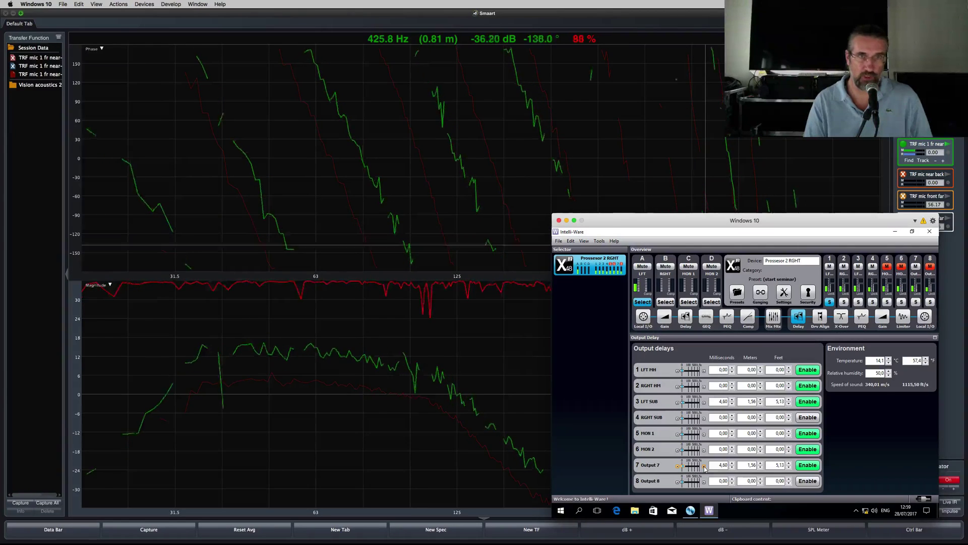
pyautogui.doubleClick(705, 466)
pyautogui.click(705, 466)
pyautogui.doubleClick(705, 466)
pyautogui.doubleClick(704, 467)
pyautogui.doubleClick(704, 466)
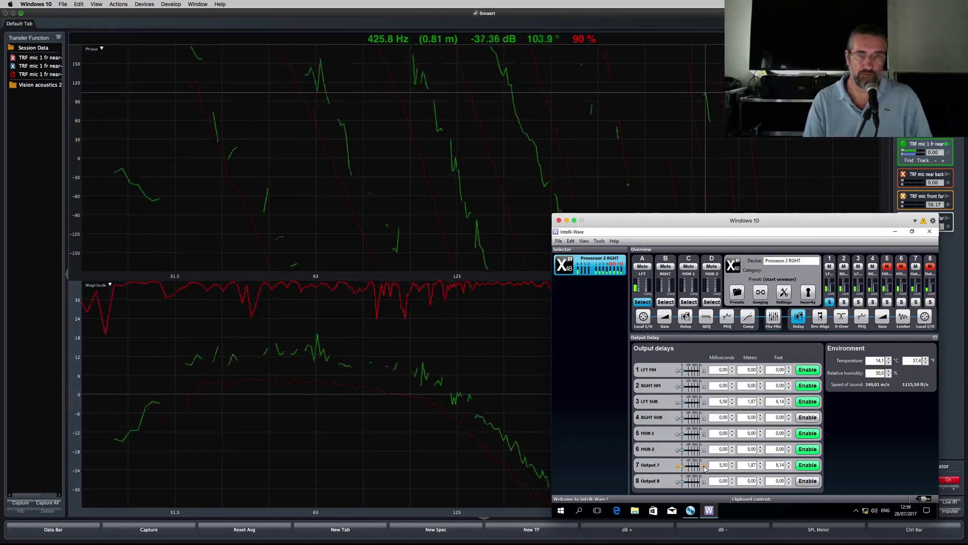
pyautogui.doubleClick(705, 466)
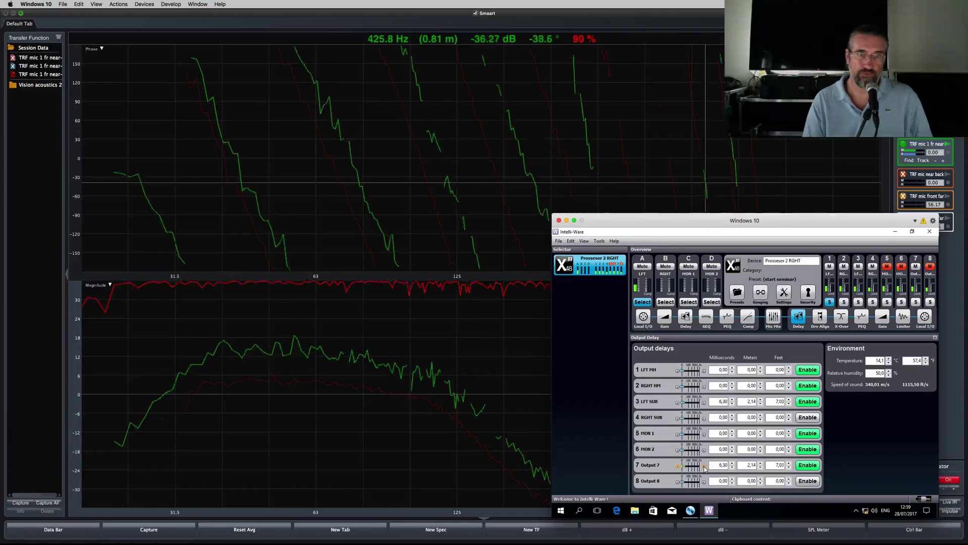
pyautogui.doubleClick(705, 466)
pyautogui.doubleClick(704, 466)
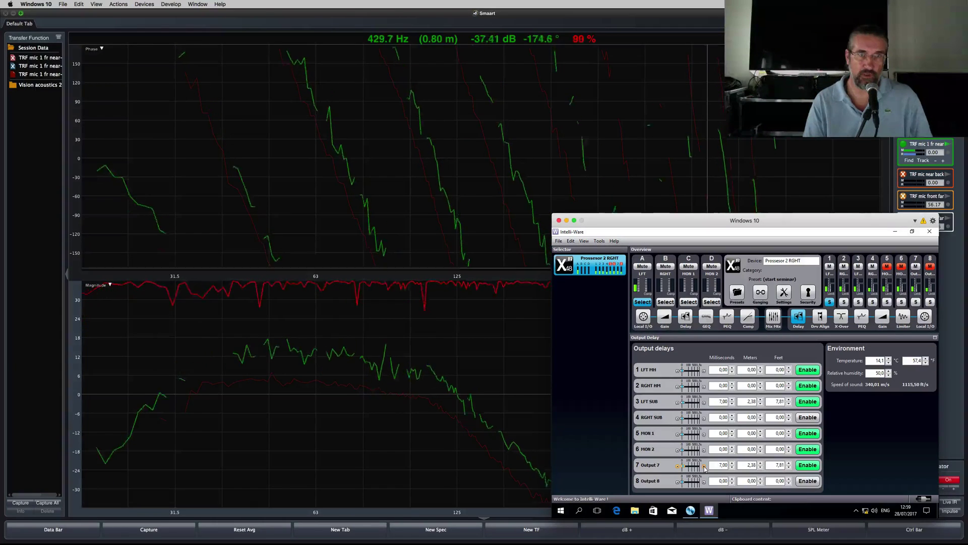
pyautogui.doubleClick(705, 466)
pyautogui.doubleClick(704, 466)
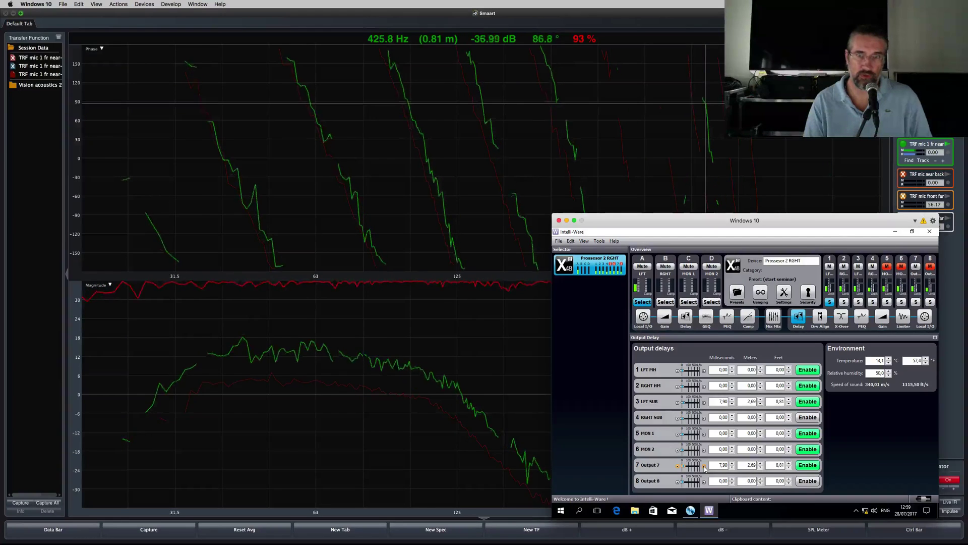
pyautogui.click(704, 467)
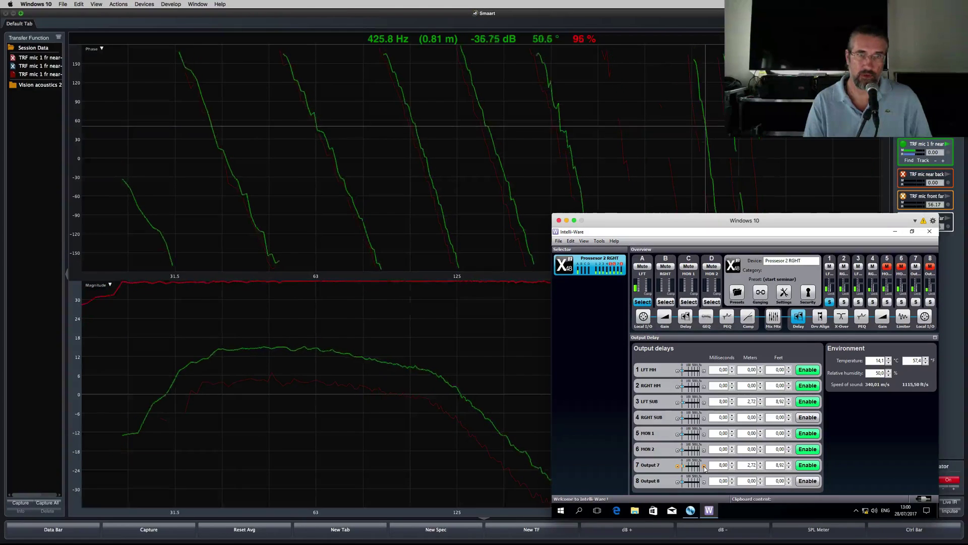
pyautogui.click(705, 467)
pyautogui.click(704, 467)
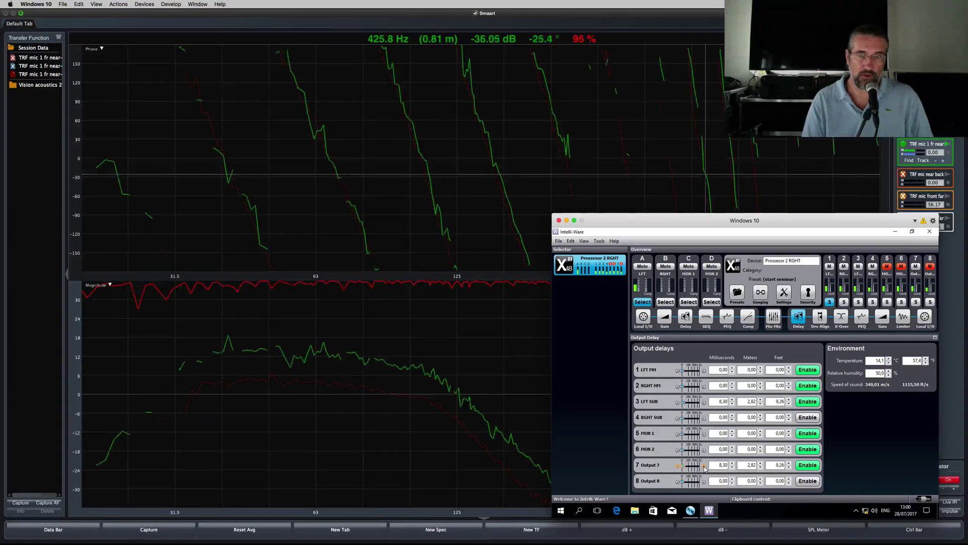
pyautogui.click(704, 467)
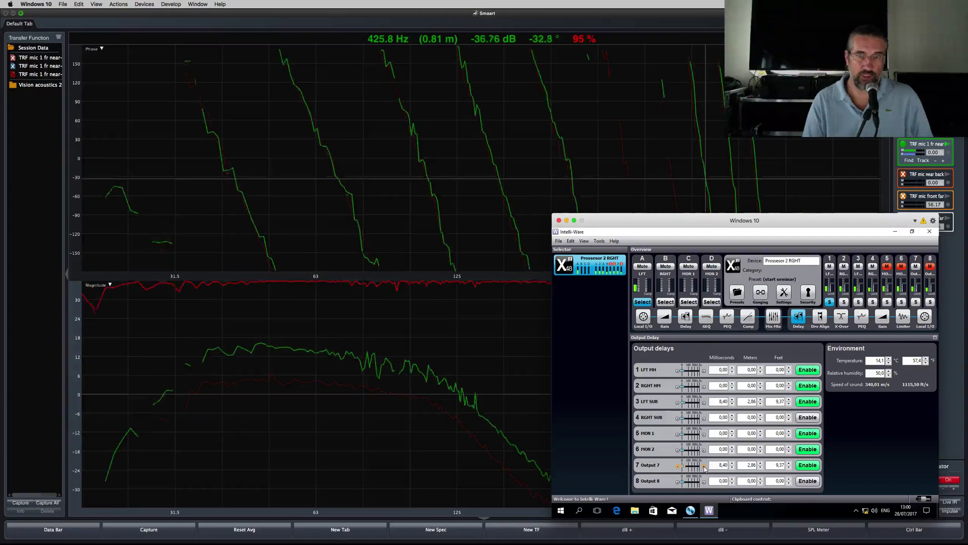
pyautogui.click(704, 466)
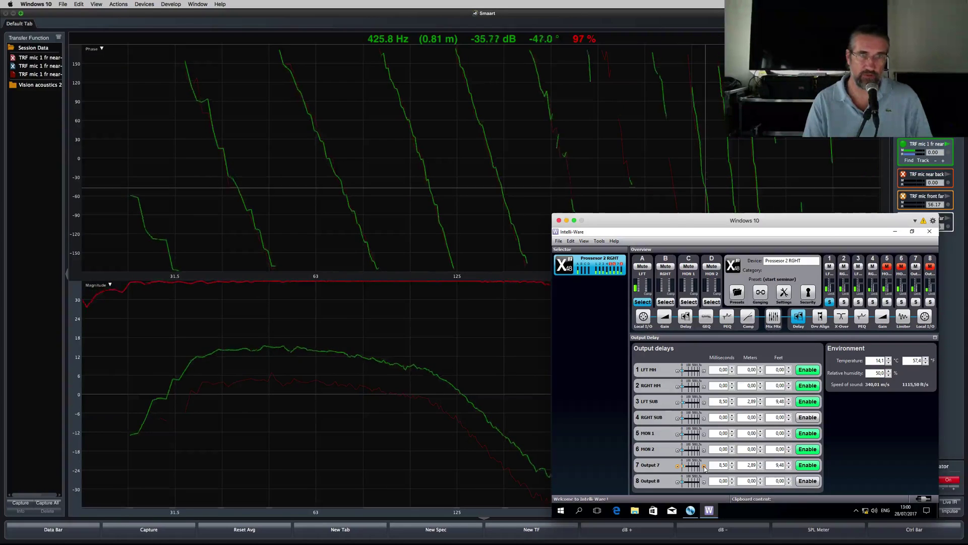
# Mute Output 7, unmute MON 2 and set the MON 2 output delay to 4.09 ms to match the stored phase trace.
pyautogui.click(902, 267)
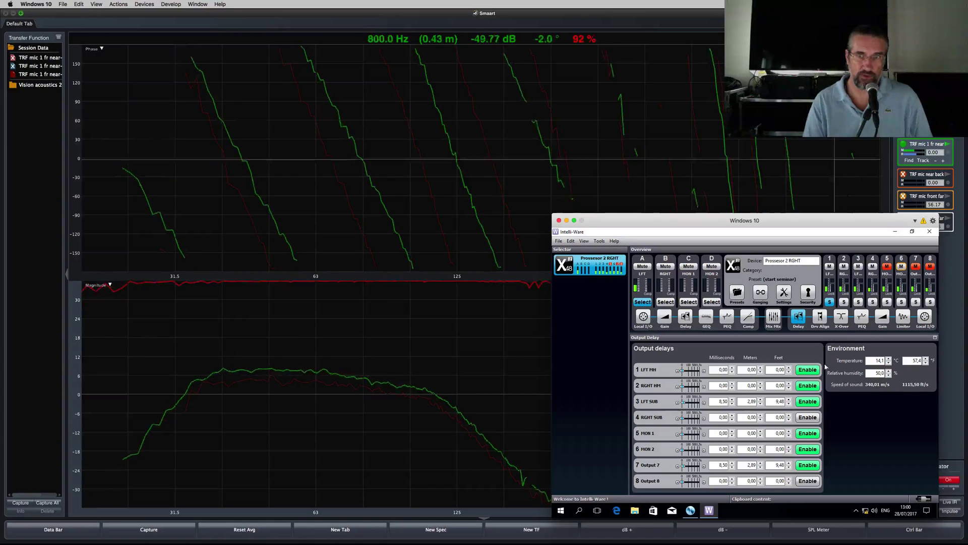
pyautogui.click(704, 450)
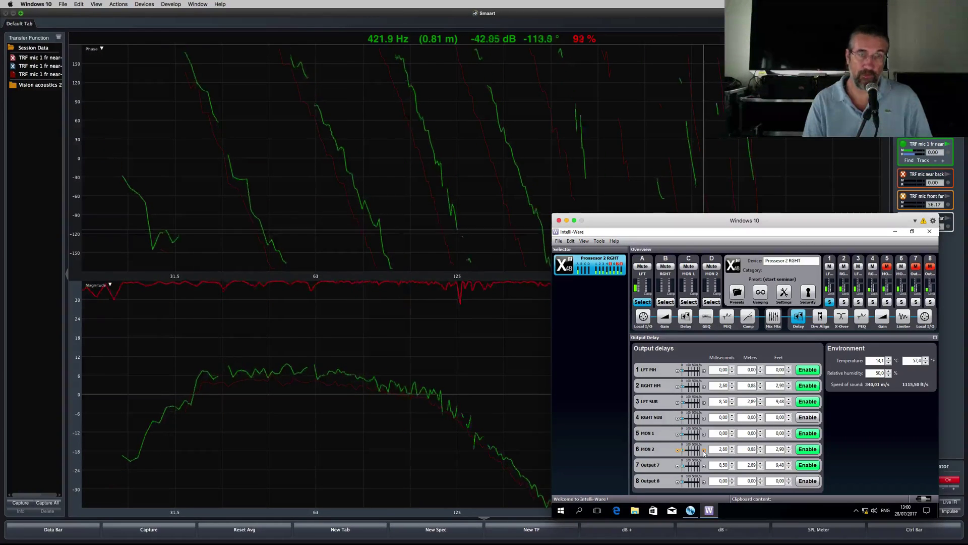
pyautogui.click(704, 450)
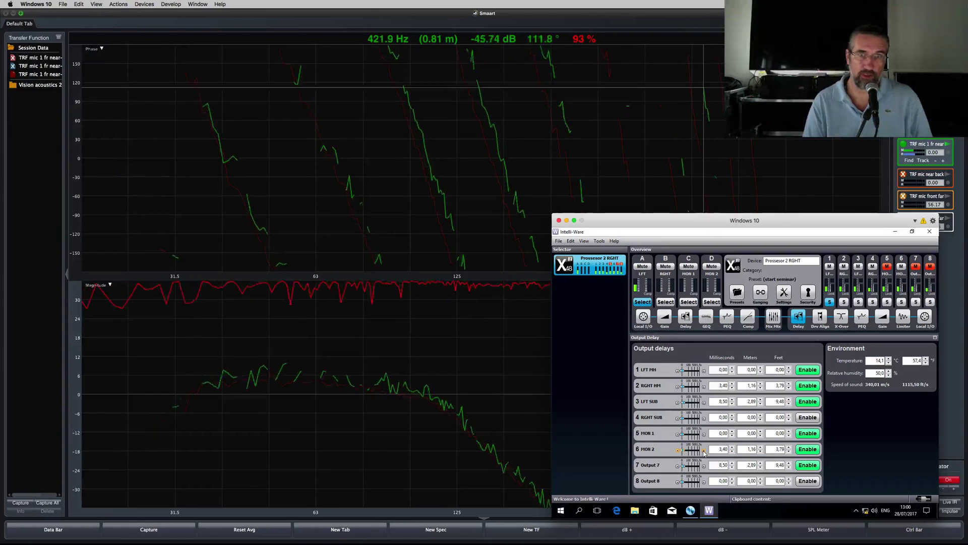
pyautogui.click(704, 450)
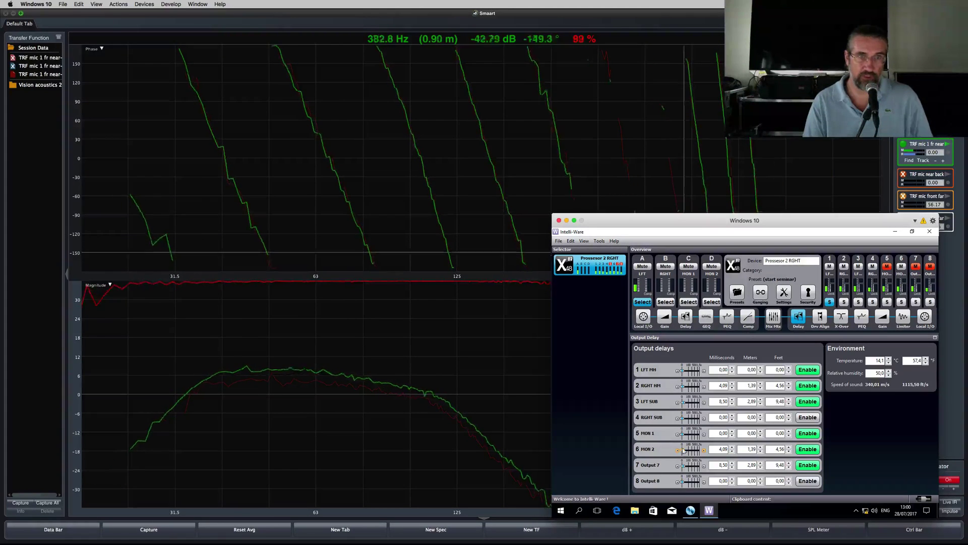
# Mute MON 2, unmute MON 1, and switch to Smaart to hide the last displayed captured sub trace.
pyautogui.click(888, 269)
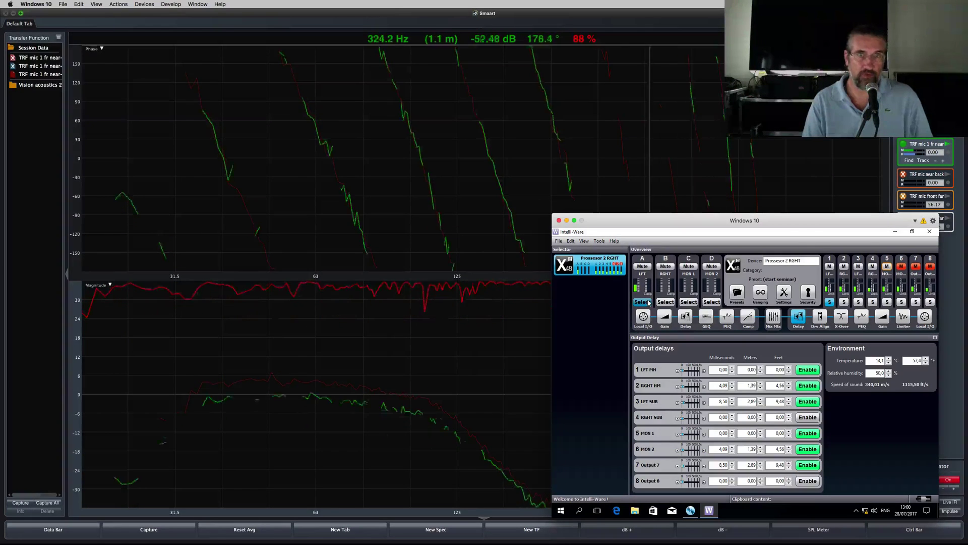
pyautogui.click(649, 302)
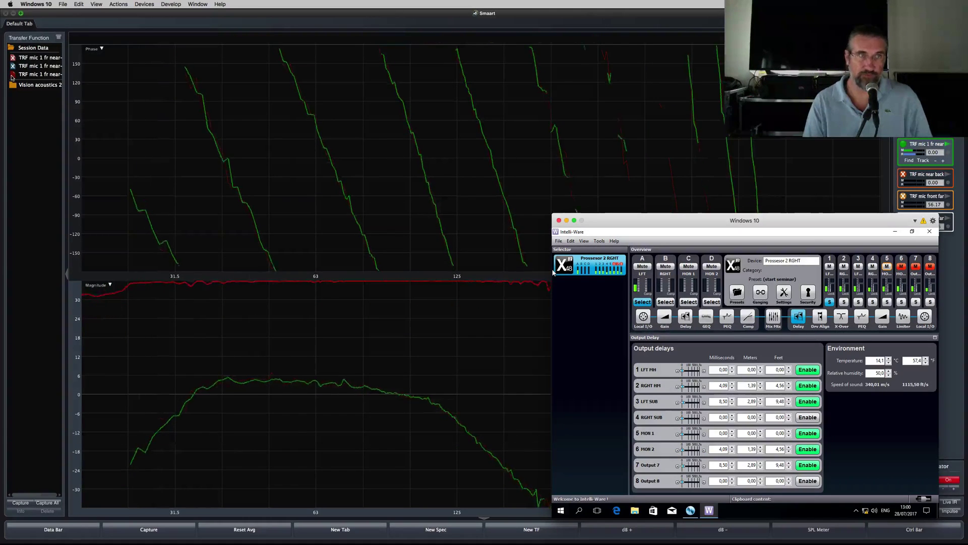
pyautogui.click(553, 273)
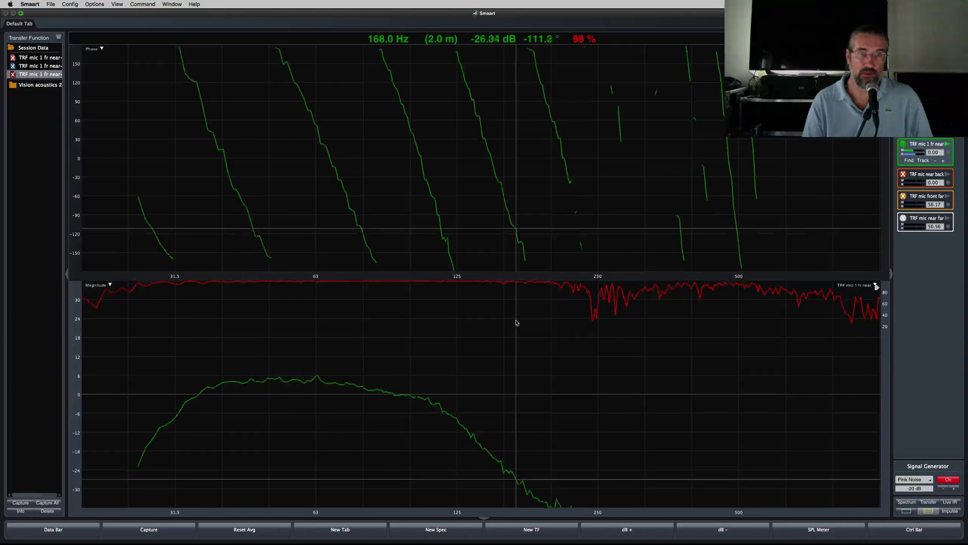
# Capture the live transfer function of MON 1 alone in Smaart as "Sub1 strt fr mic".
pyautogui.press('super+Tab')
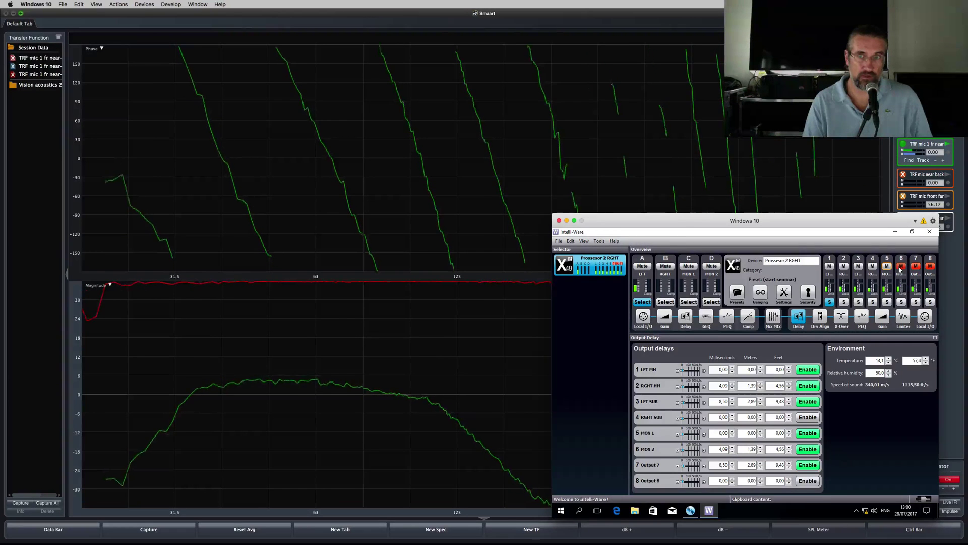
pyautogui.click(381, 366)
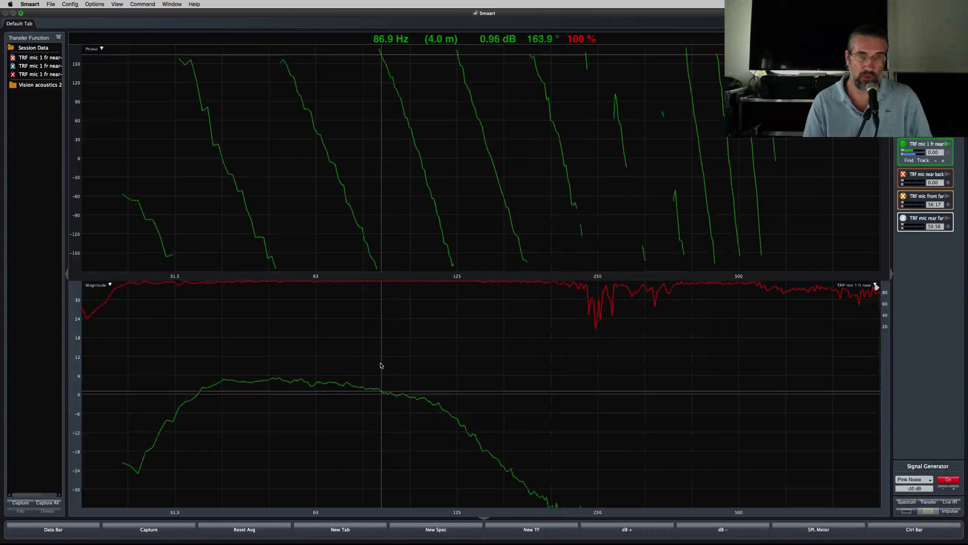
pyautogui.press('space')
pyautogui.write('Sub strt')
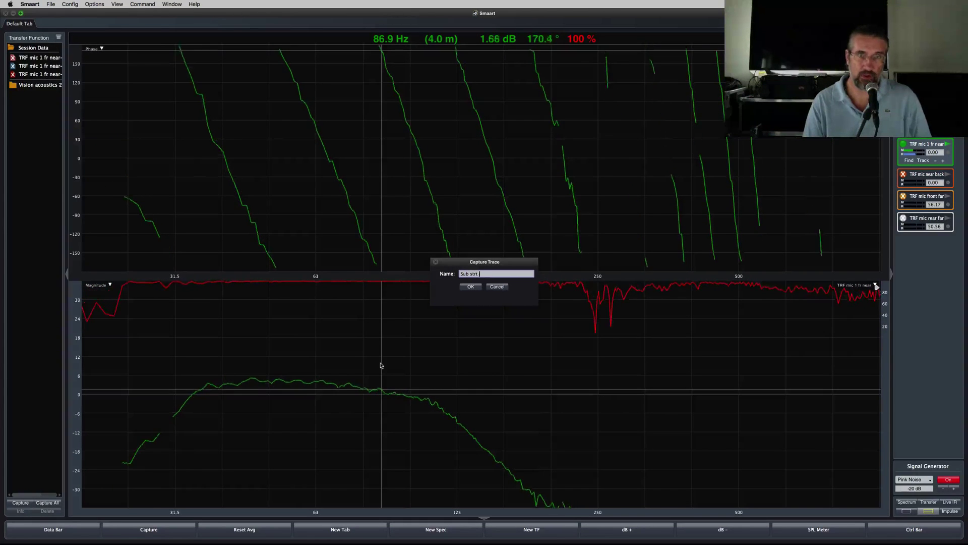
pyautogui.write('fr')
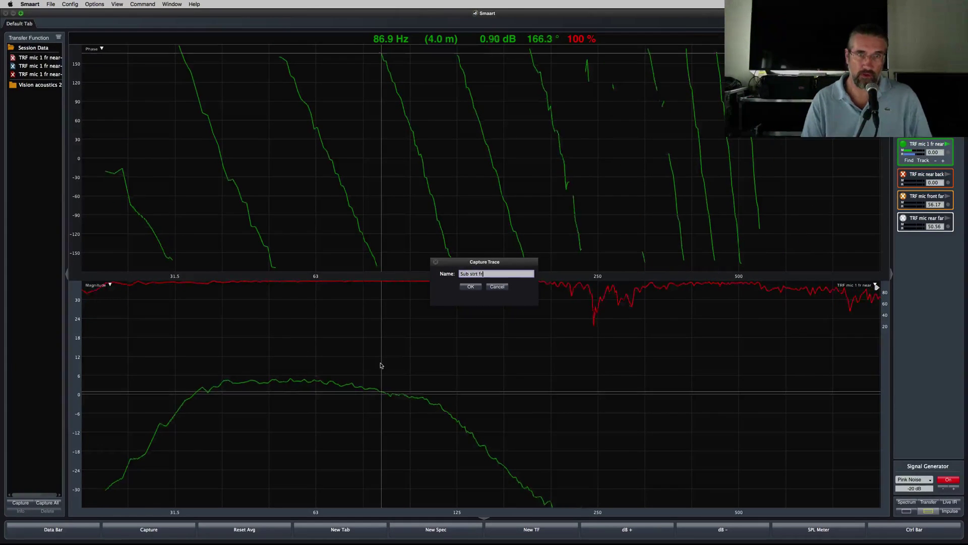
pyautogui.write(' mic')
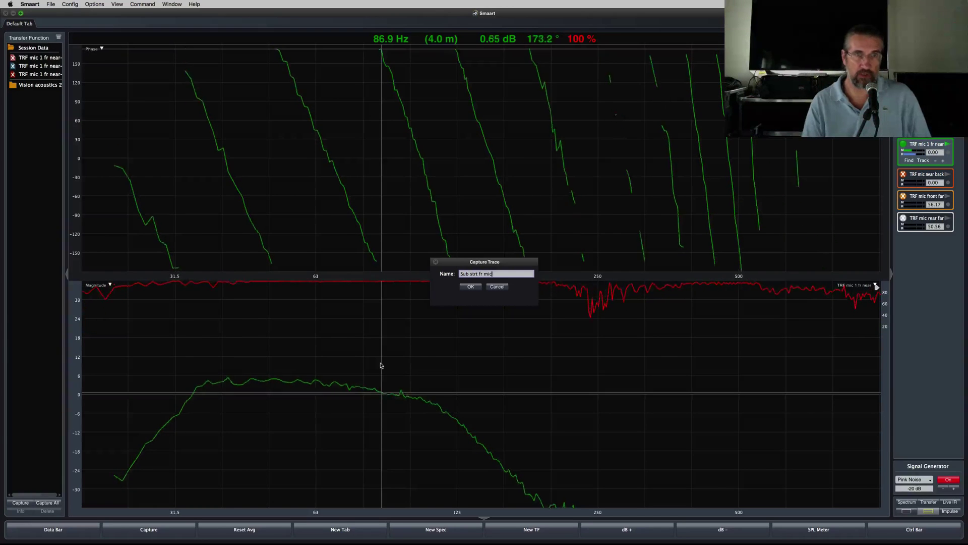
pyautogui.click(469, 273)
pyautogui.write('1')
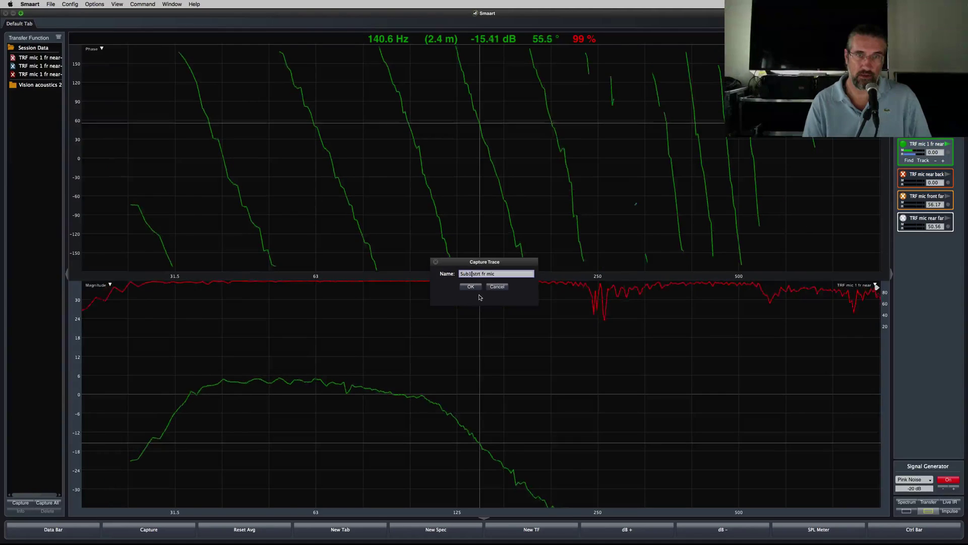
pyautogui.press('Return')
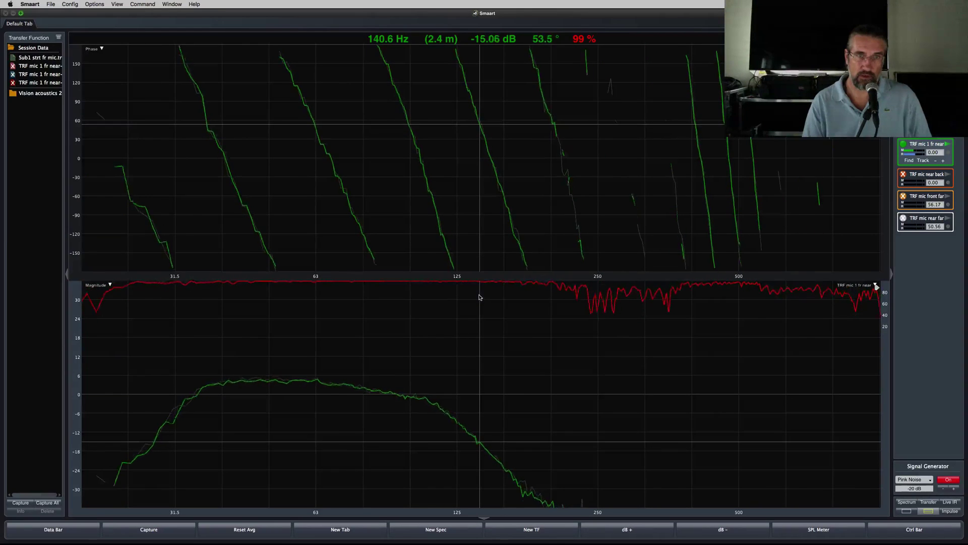
# Switch to Intelli-Ware to unmute MON 2 alongside MON 1, and capture their combined response in Smaart as "Sub 1 2 fr mic".
pyautogui.press('super+Tab')
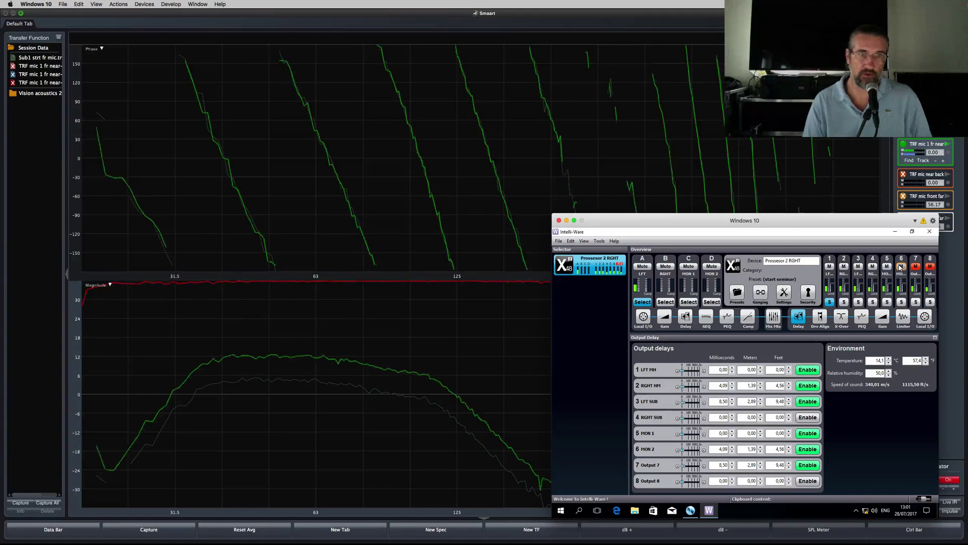
pyautogui.click(303, 320)
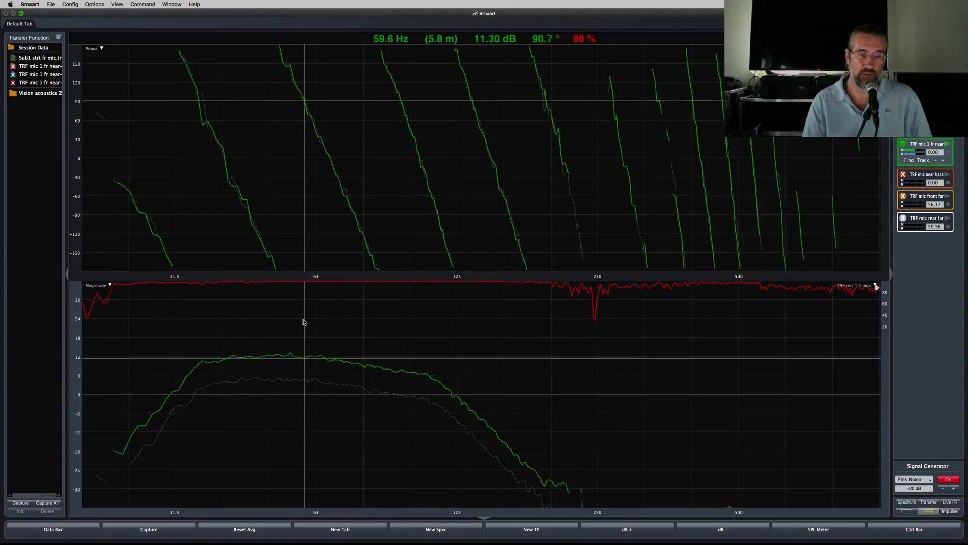
pyautogui.press('space')
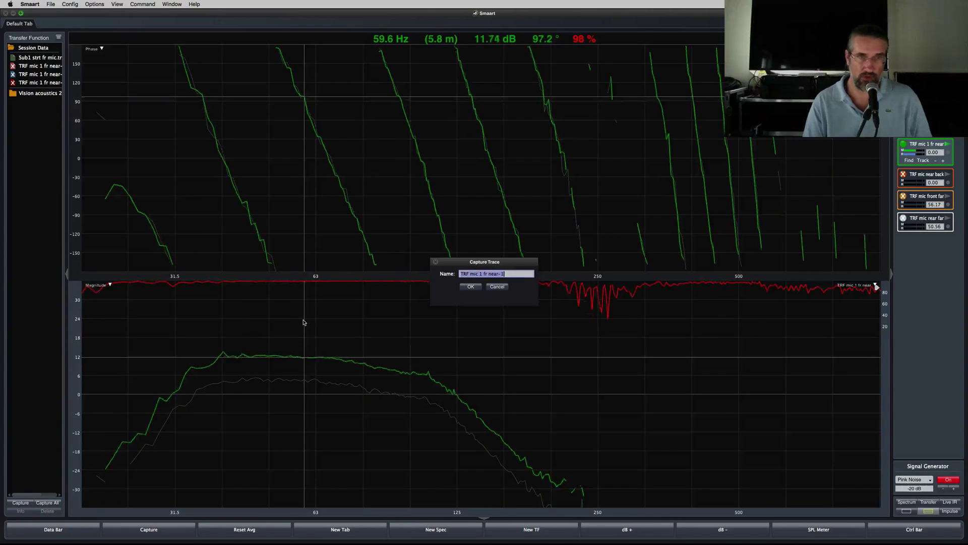
pyautogui.write('Sub 1')
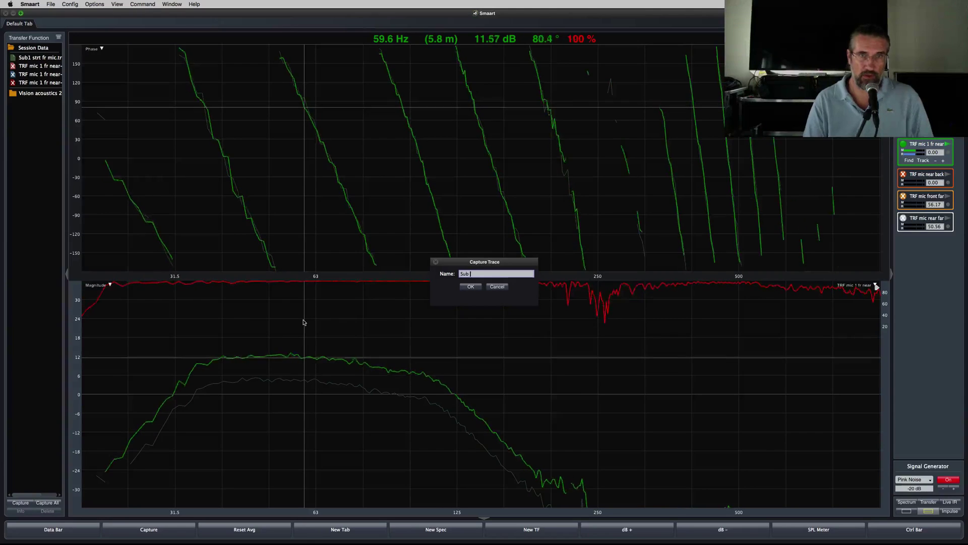
pyautogui.write(' 2')
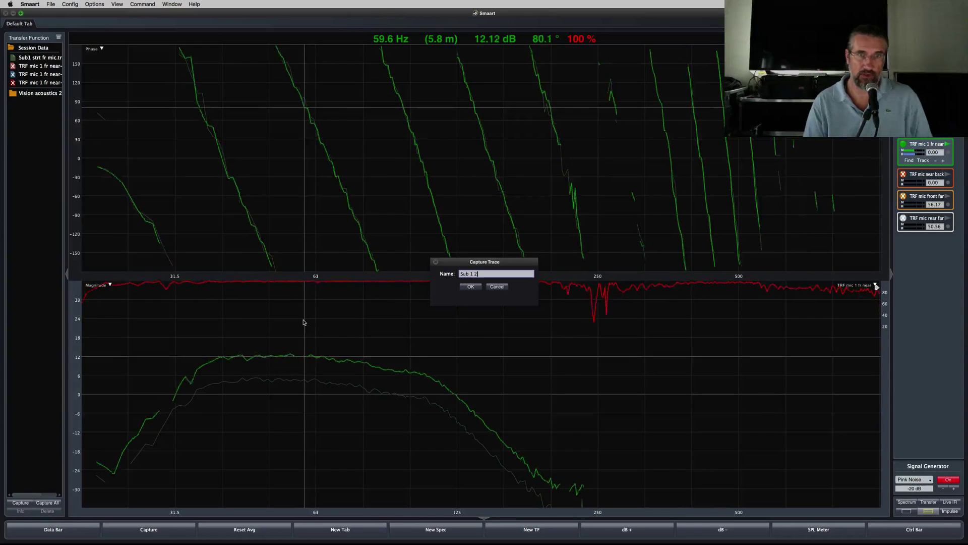
pyautogui.write(' fr m')
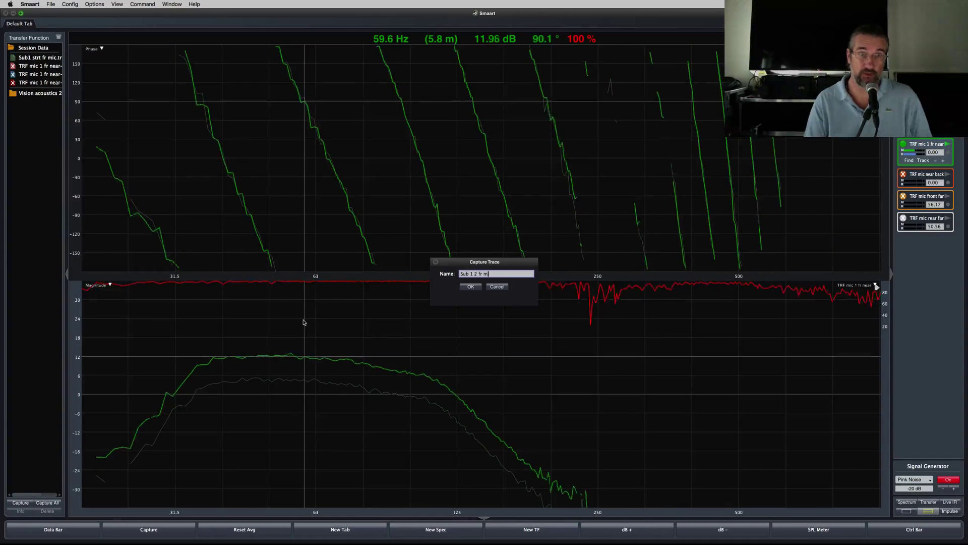
pyautogui.write('ic')
pyautogui.press('Return')
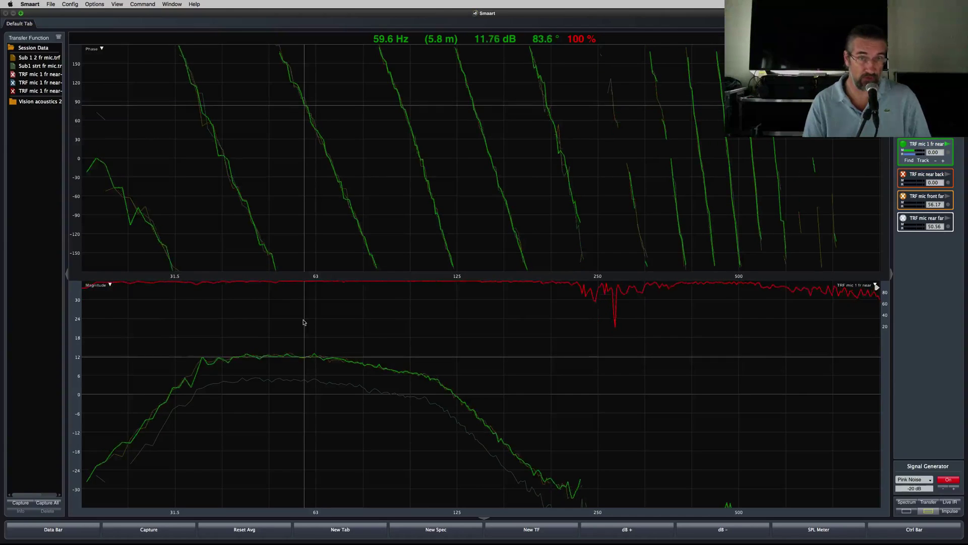
# Switch to Intelli-Ware to unmute Output 7 alongside MON 1 and MON 2, and capture their combined response in Smaart as "Sub 1 2 3 fr mic".
pyautogui.press('super+Tab')
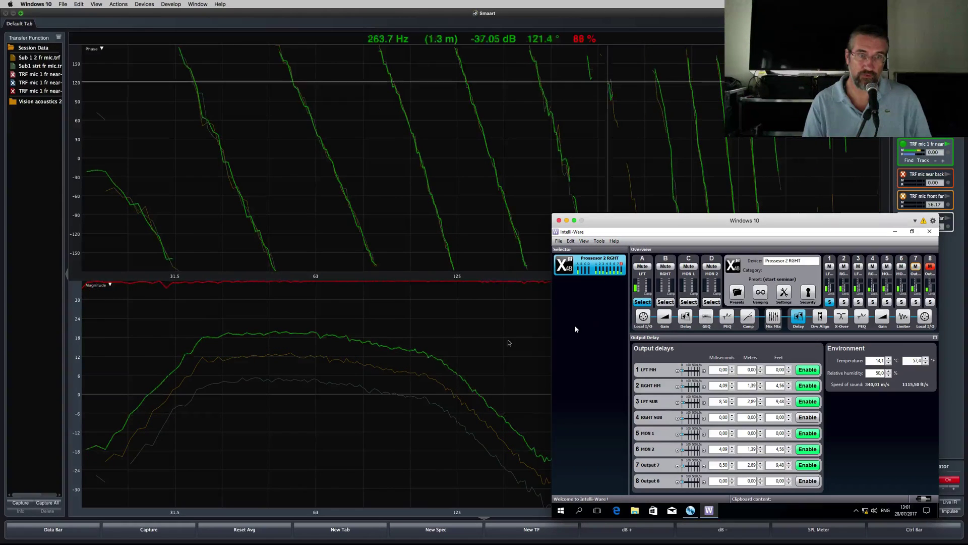
pyautogui.click(288, 368)
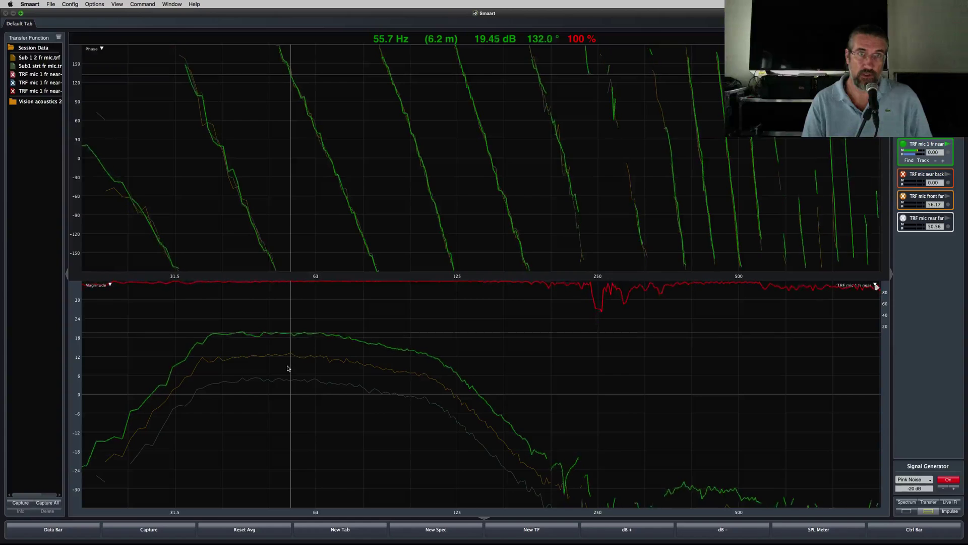
pyautogui.press('space')
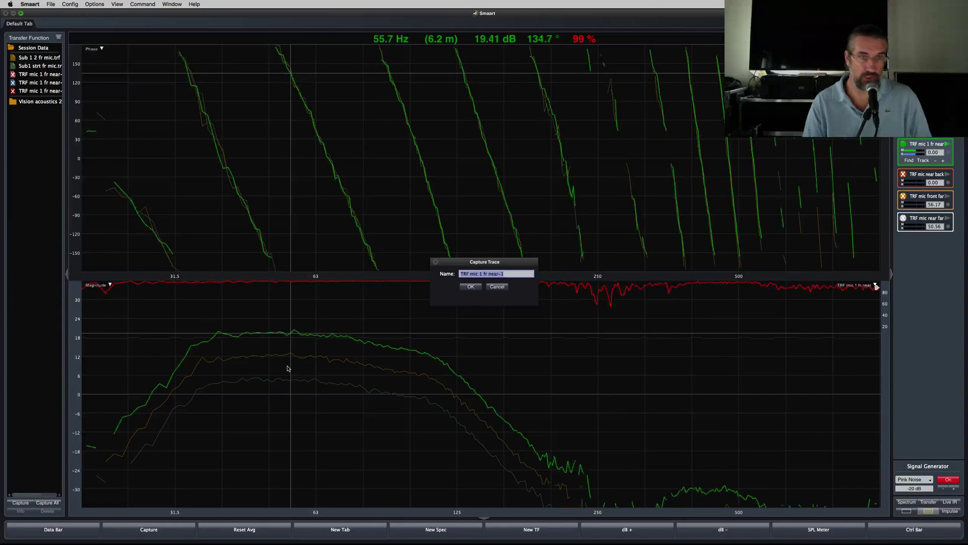
pyautogui.write('Sub ')
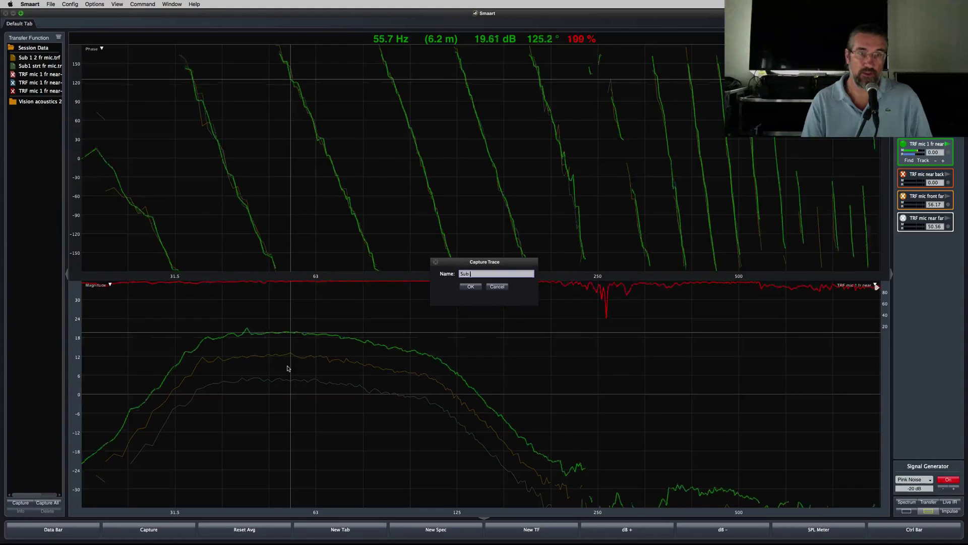
pyautogui.write('1 2 3')
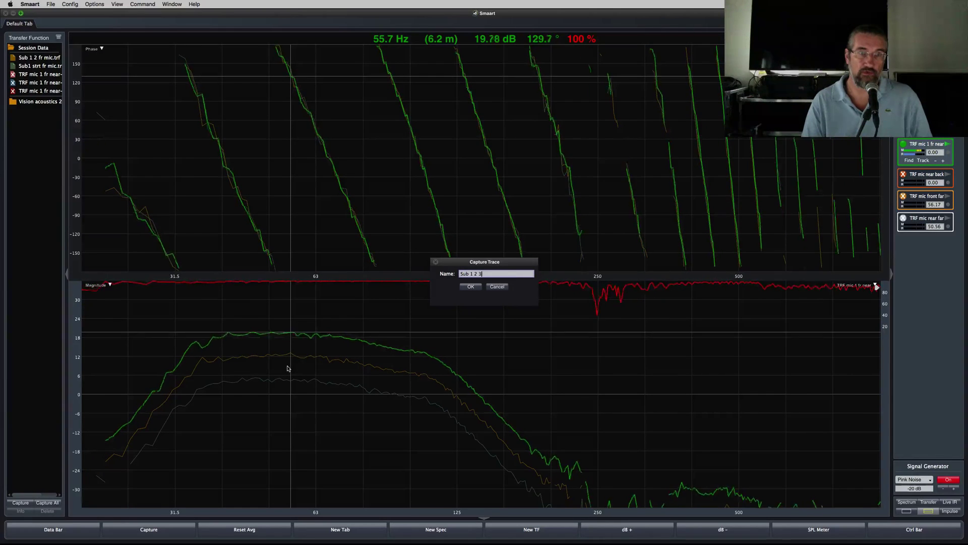
pyautogui.write(' fr mic')
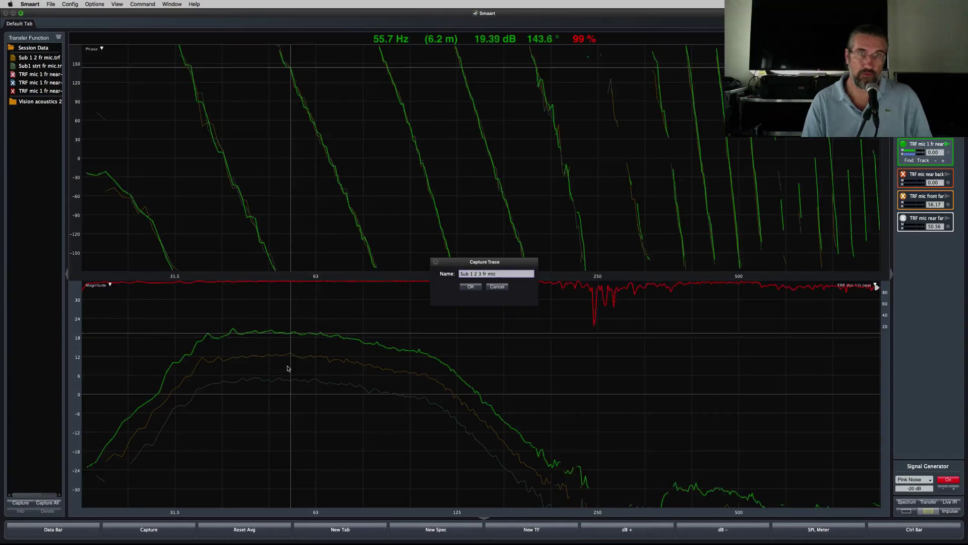
pyautogui.press('Return')
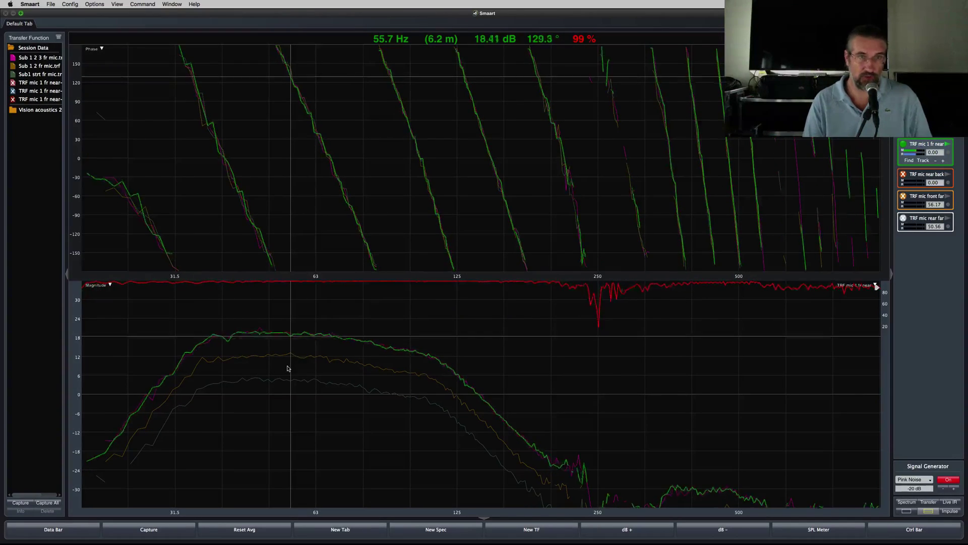
# Hide the three captured front-mic sub traces in Smaart so only the live trace is displayed.
pyautogui.press('super+Tab')
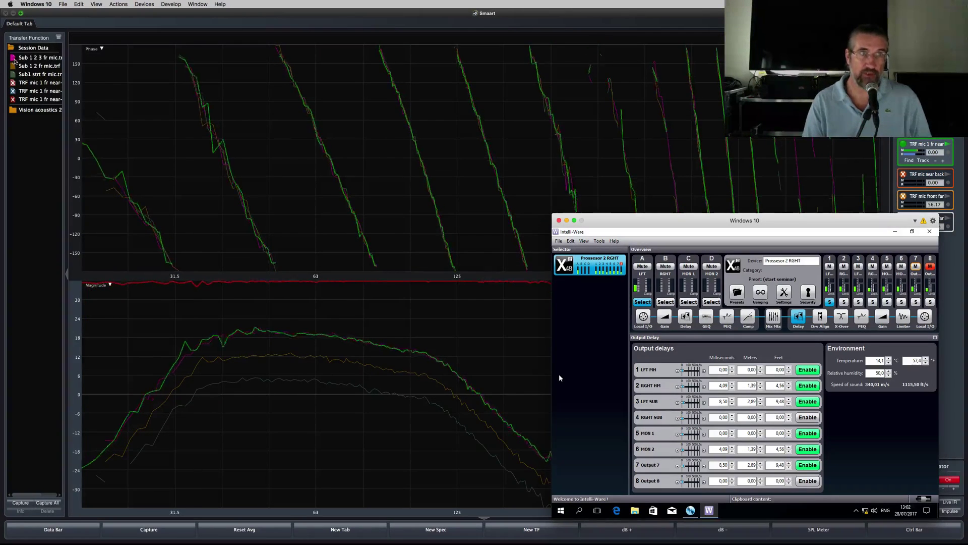
pyautogui.click(13, 66)
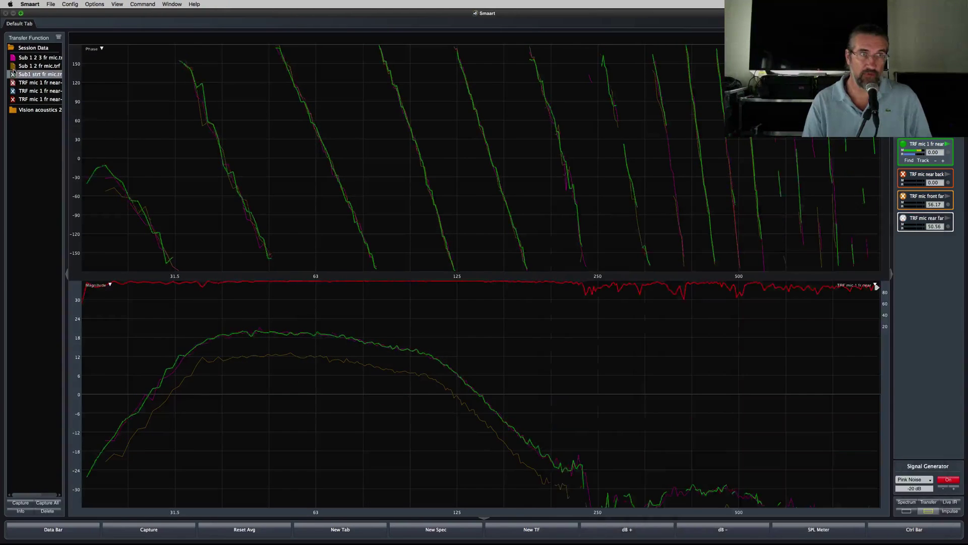
pyautogui.click(13, 75)
pyautogui.click(13, 58)
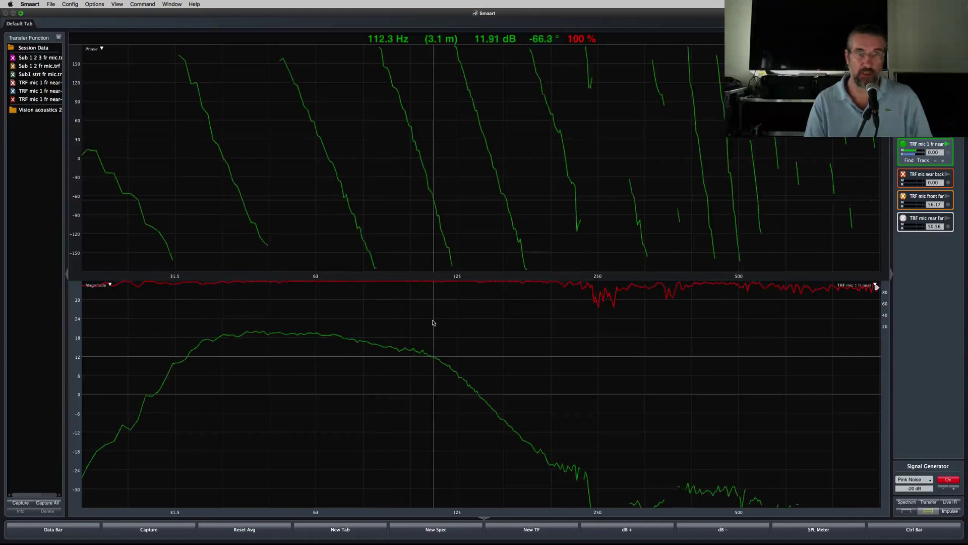
# Switch to Intelli-Ware to mute MON 2 and Output 7, and start the near back mic measurement in Smaart as the front trace.
pyautogui.press('super+Tab')
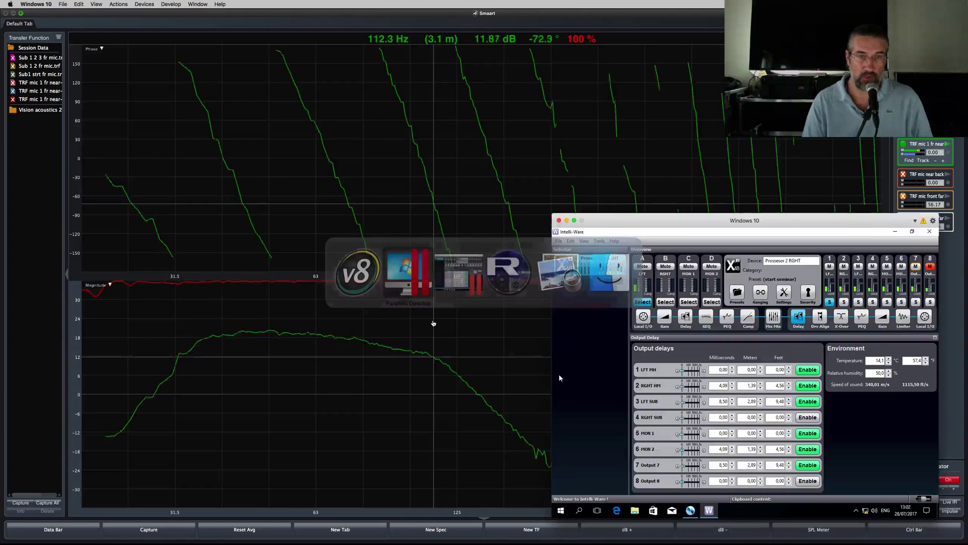
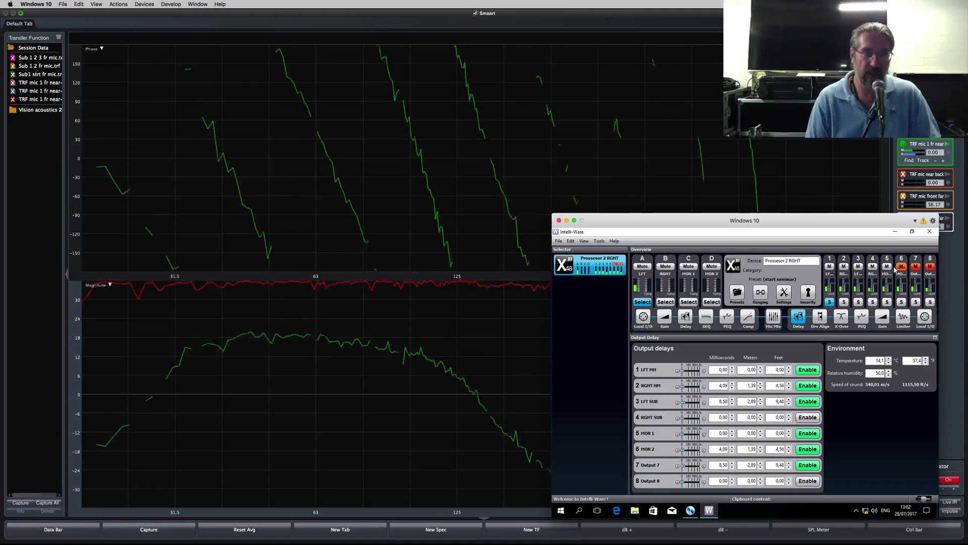
pyautogui.click(901, 231)
pyautogui.click(948, 175)
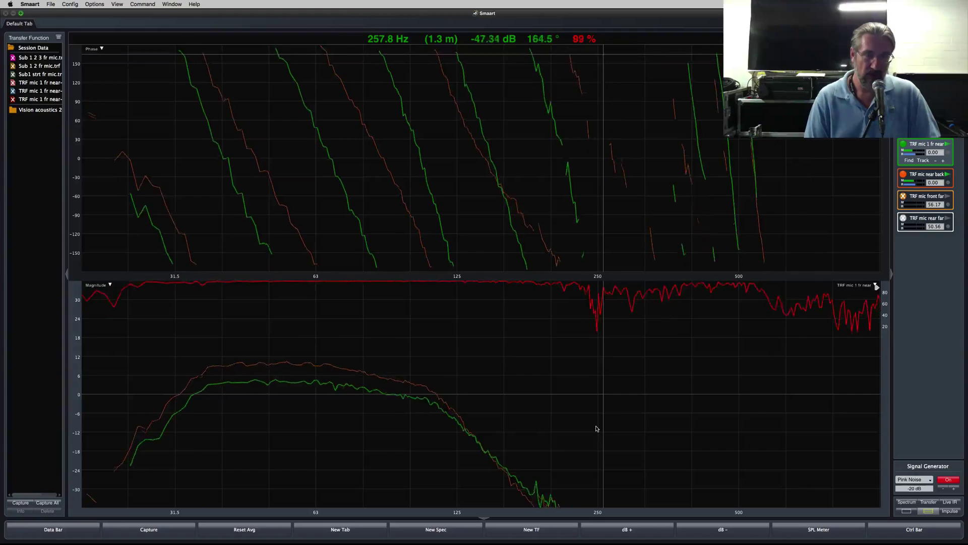
pyautogui.press('Down')
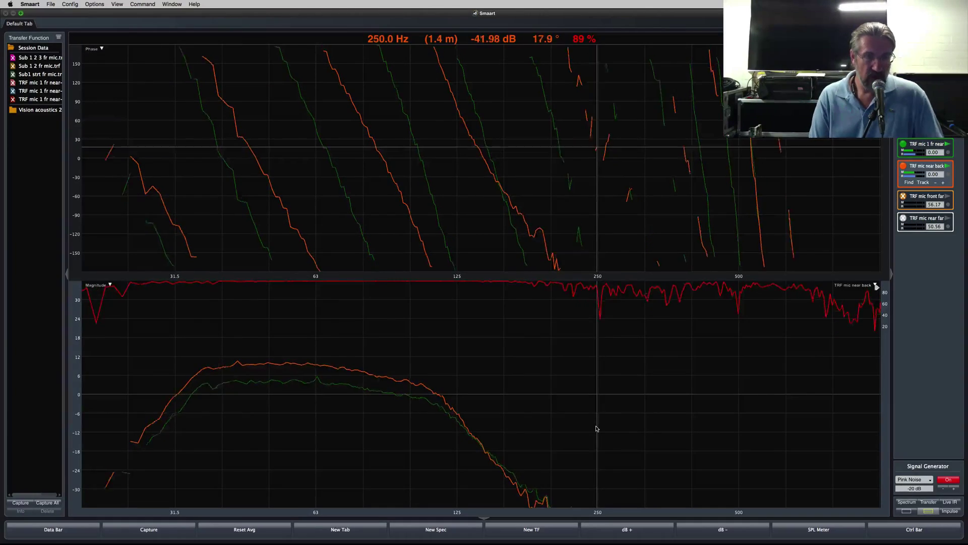
# Capture the near back mic's transfer function of MON 1 alone as "sub 1 rear mic".
pyautogui.press('super+Tab')
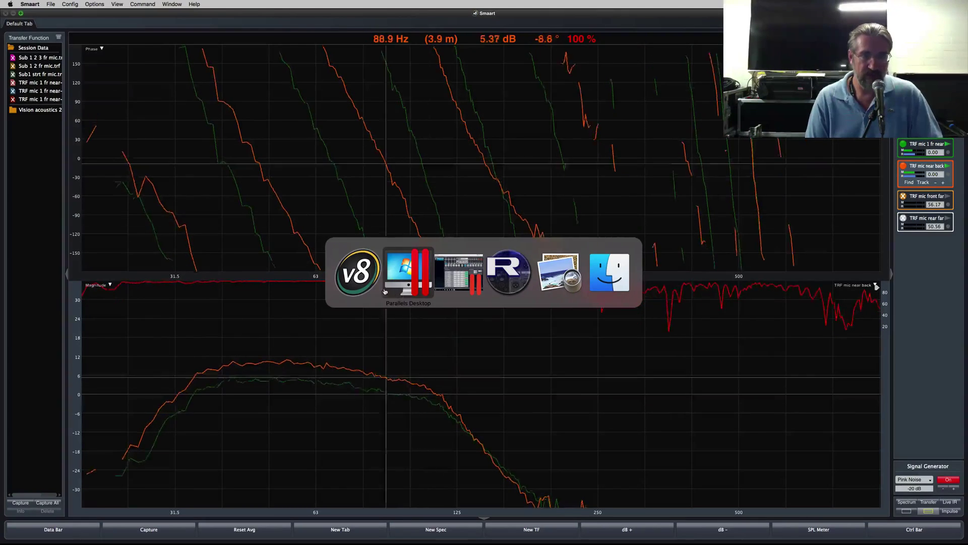
pyautogui.press('Escape')
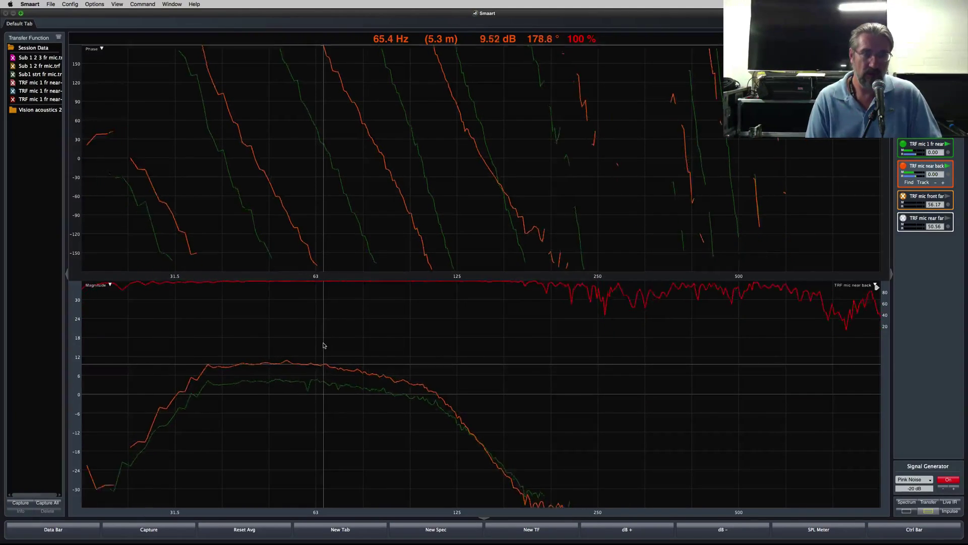
pyautogui.press('space')
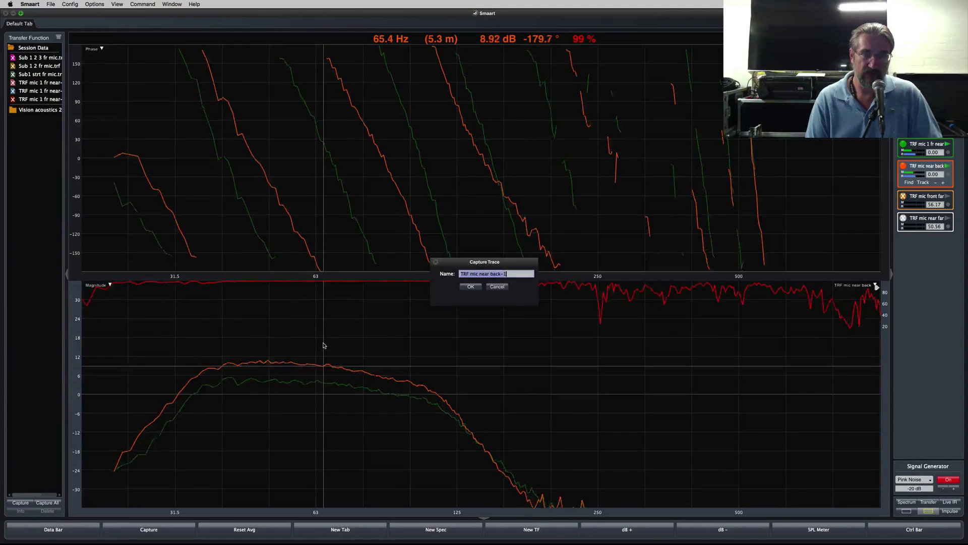
pyautogui.write('sub 1')
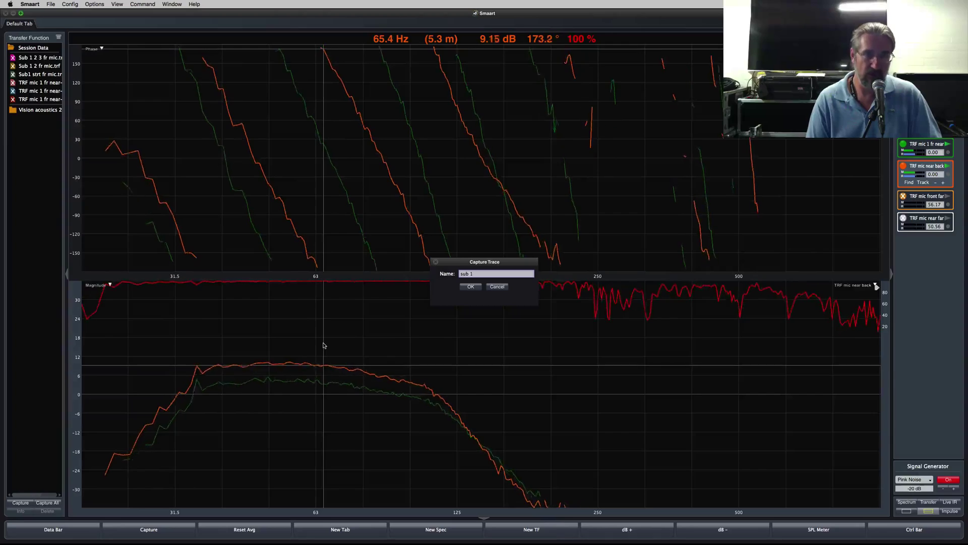
pyautogui.write(' re')
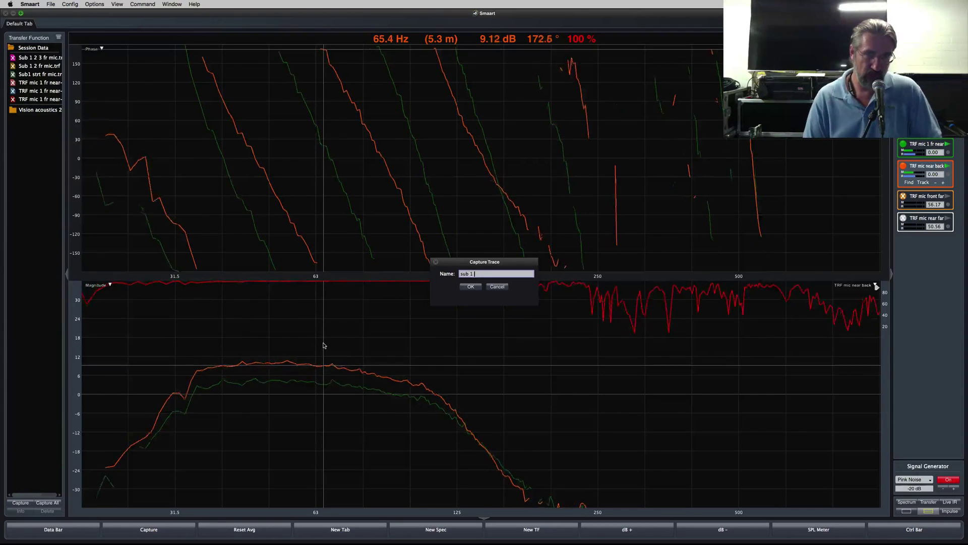
pyautogui.write('ar mic')
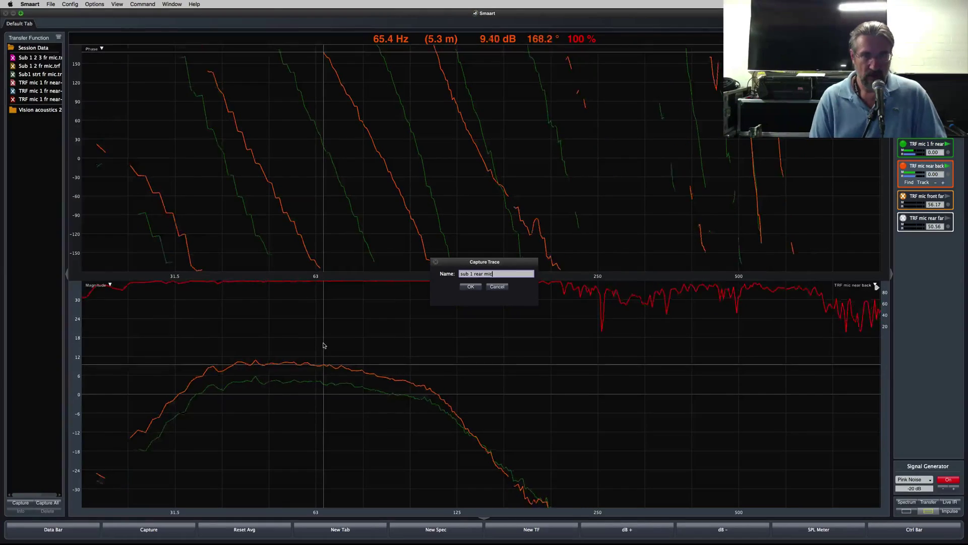
pyautogui.click(468, 287)
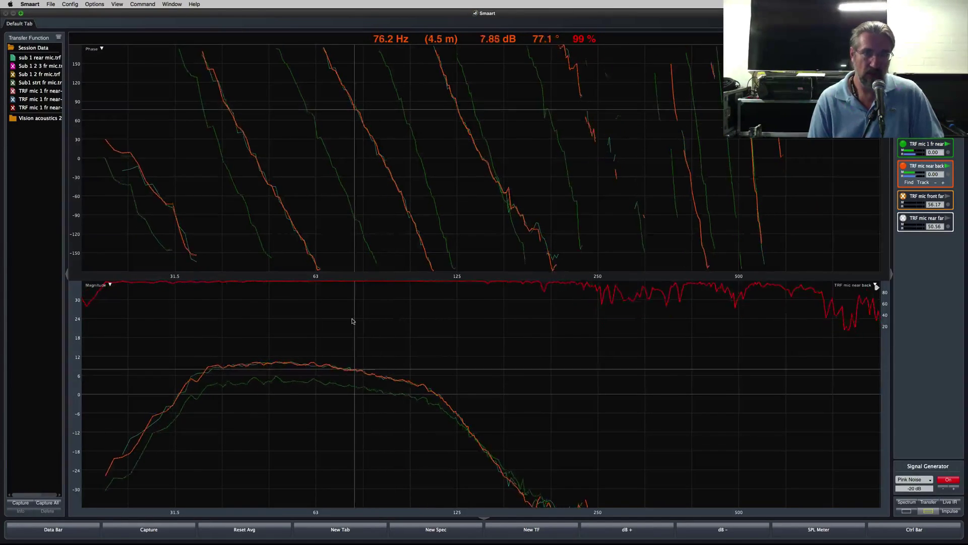
# Switch to Intelli-Ware to unmute MON 2, and capture the near back mic's response in Smaart as "sub 1 2 rear mic".
pyautogui.press('super+Tab')
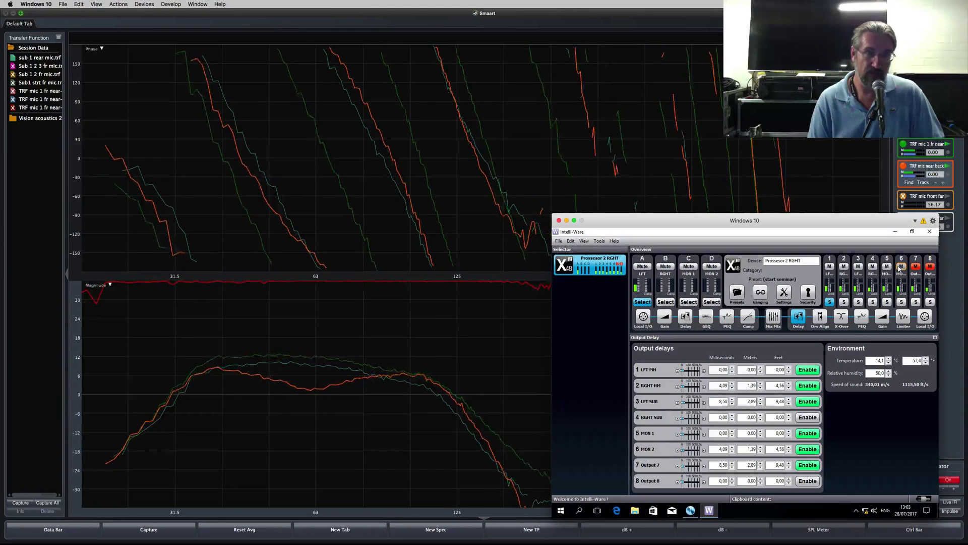
pyautogui.click(300, 357)
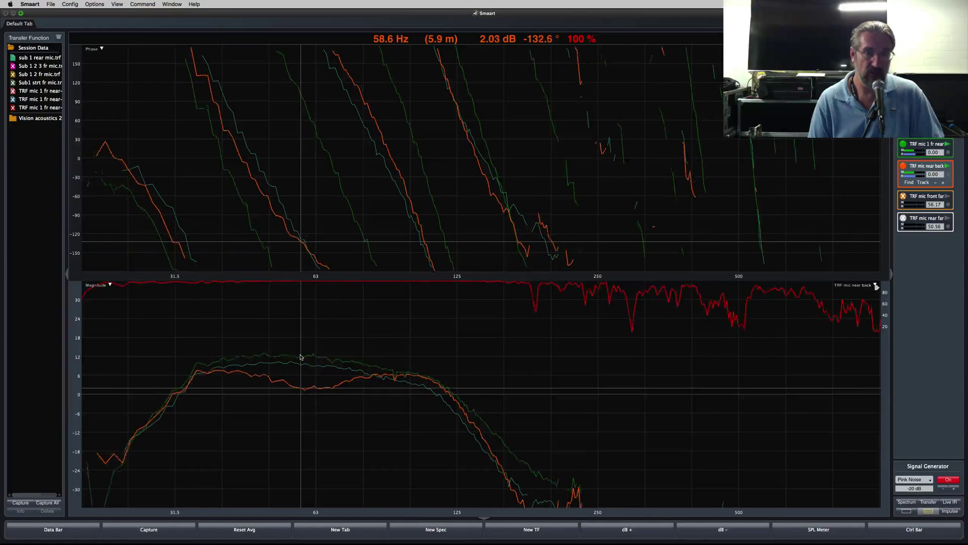
pyautogui.press('space')
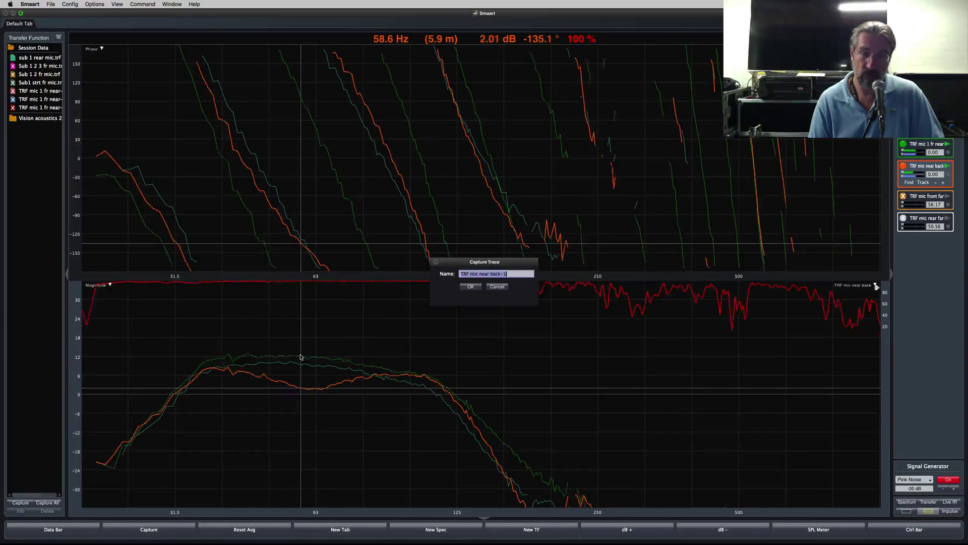
pyautogui.write('sub')
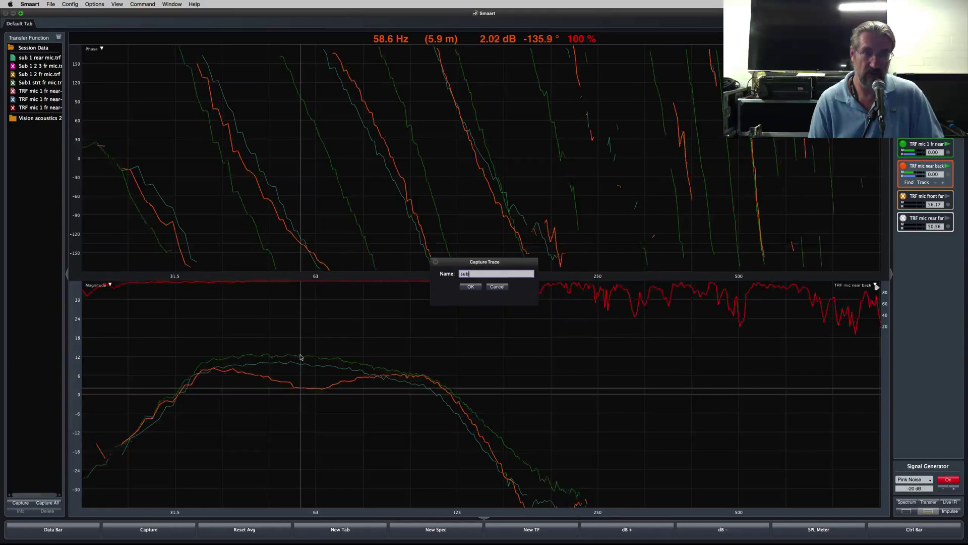
pyautogui.write(' 1')
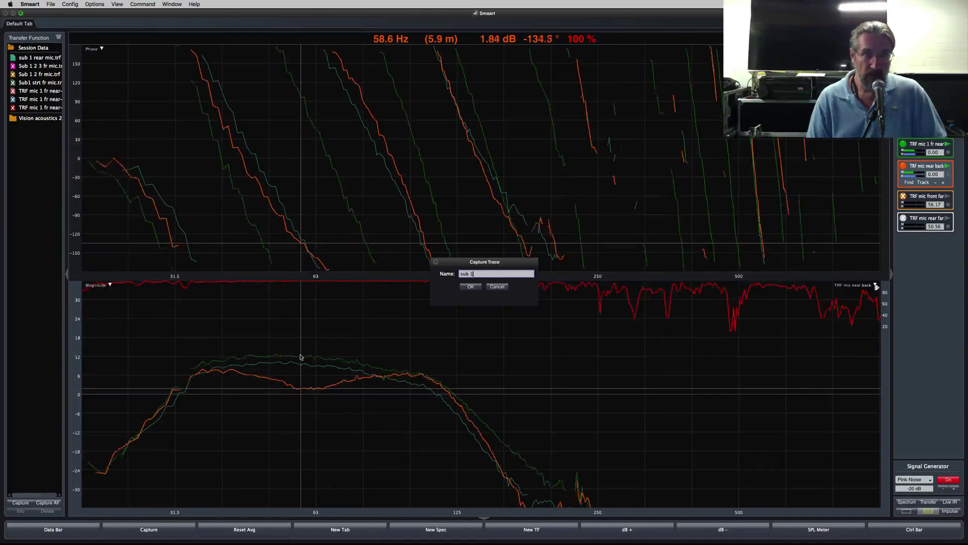
pyautogui.write(' 2 rear ')
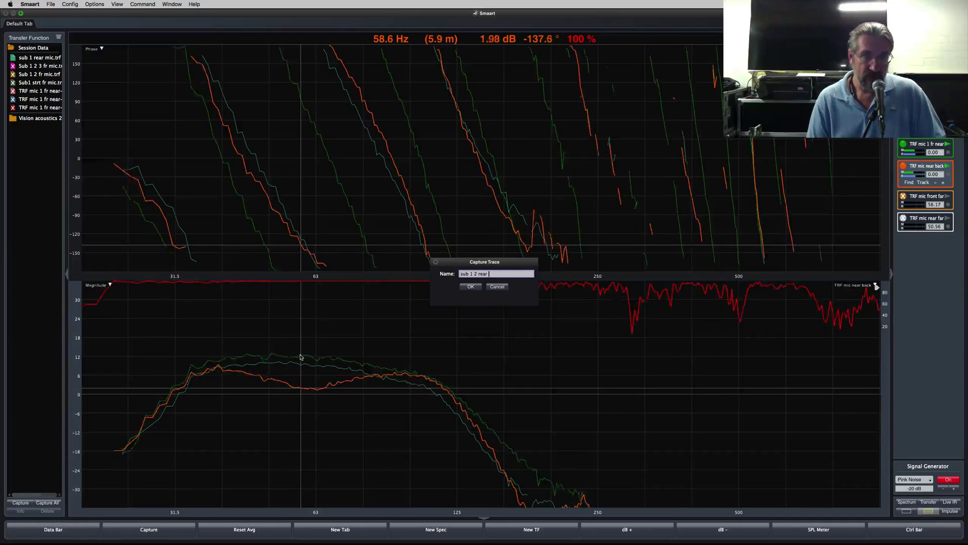
pyautogui.write('mic')
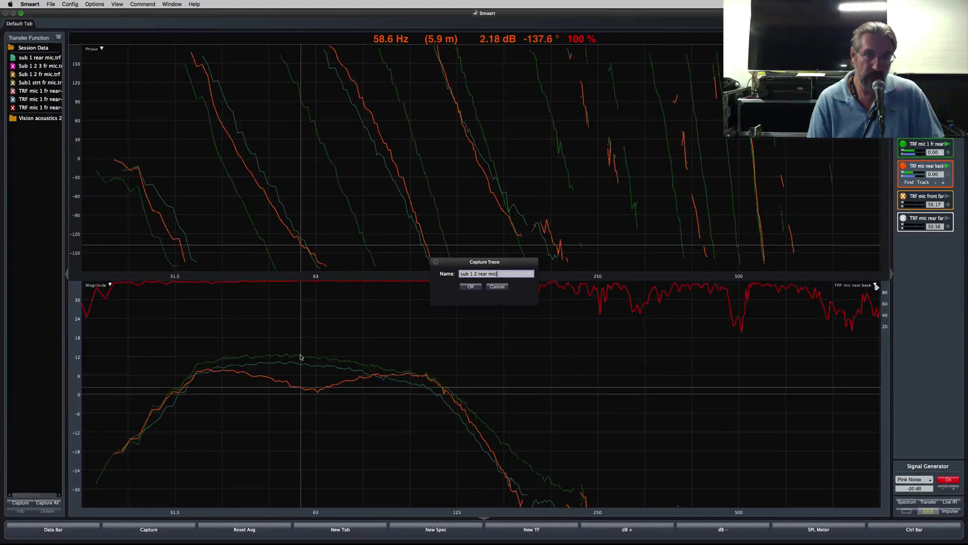
pyautogui.press('Return')
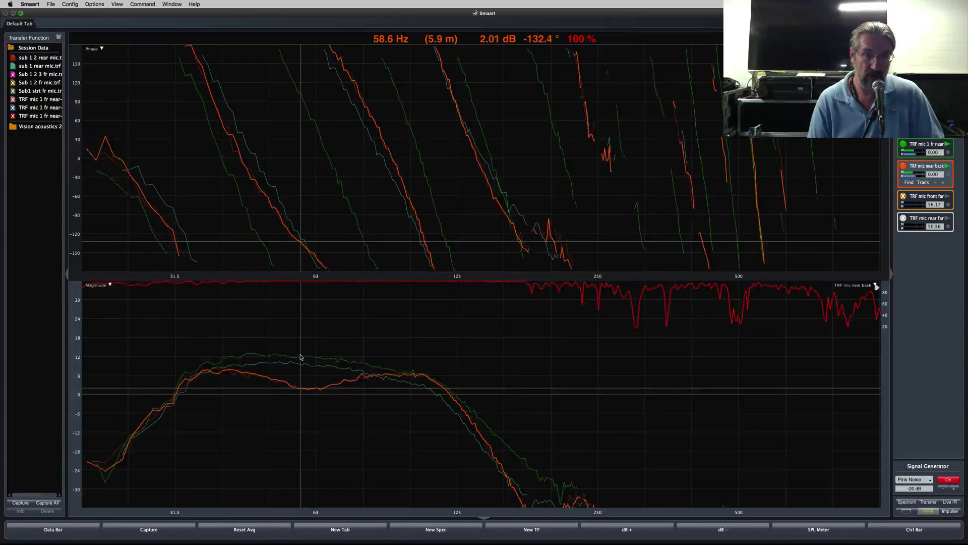
# Switch to Intelli-Ware to unmute Output 7, and capture the near back mic's response in Smaart as "sub 1 2 3 rear mic".
pyautogui.press('super+Tab')
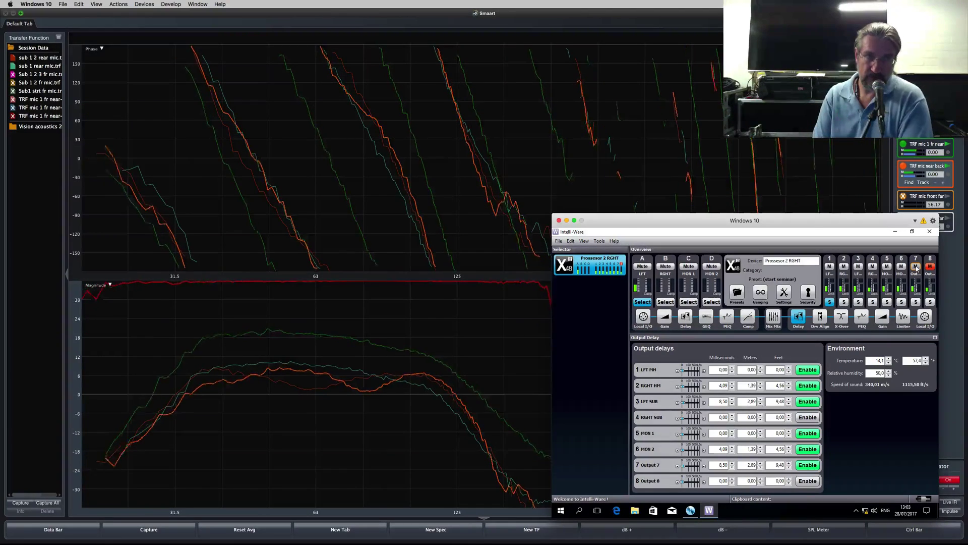
pyautogui.click(328, 330)
pyautogui.press('space')
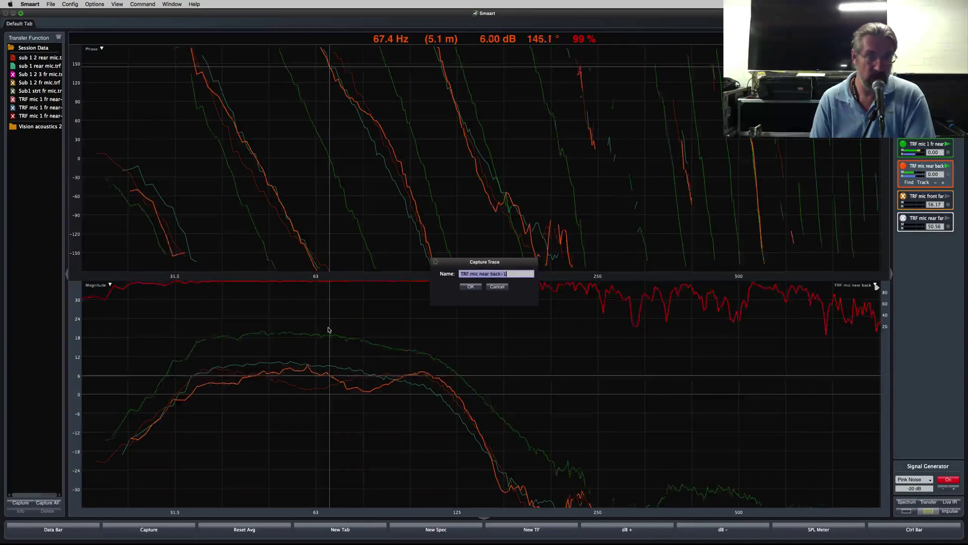
pyautogui.write('sub 1 2 3')
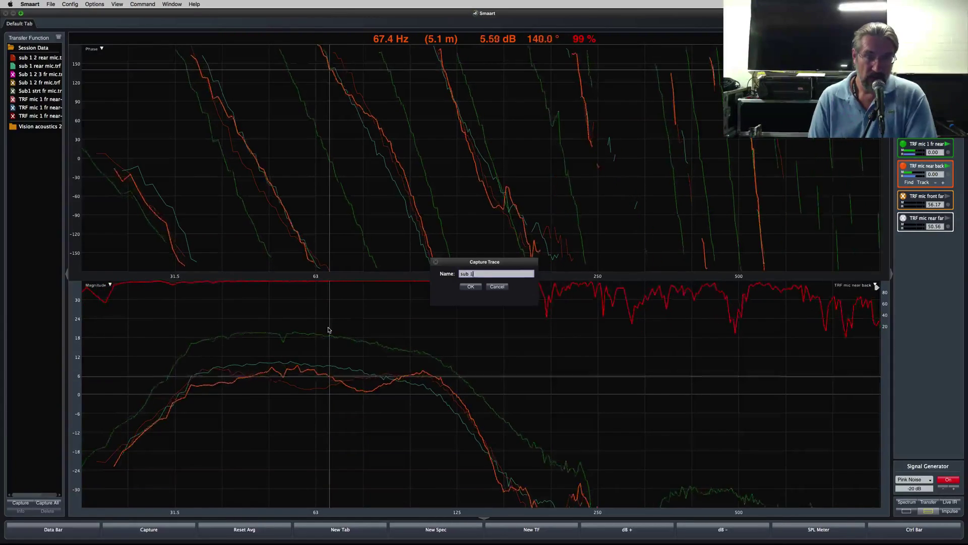
pyautogui.write(' rear')
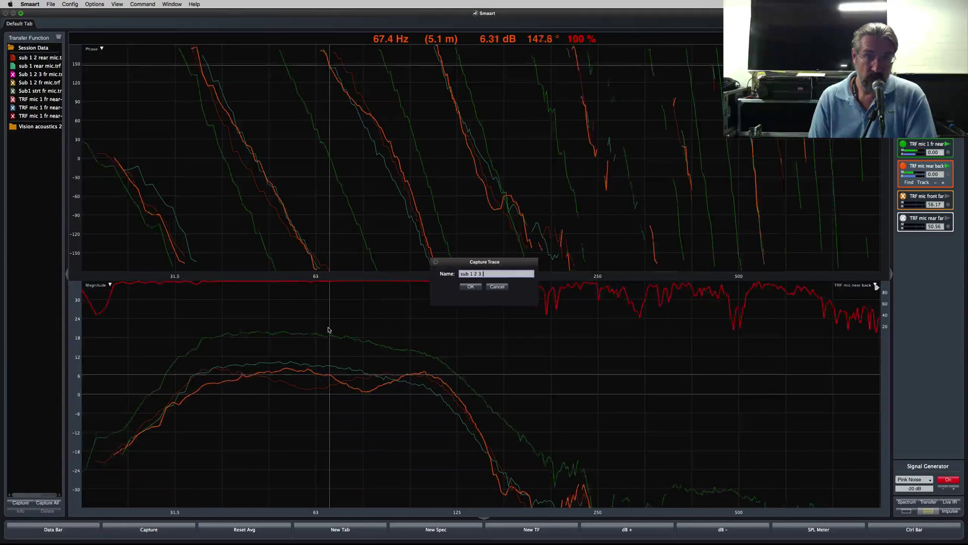
pyautogui.write(' mic')
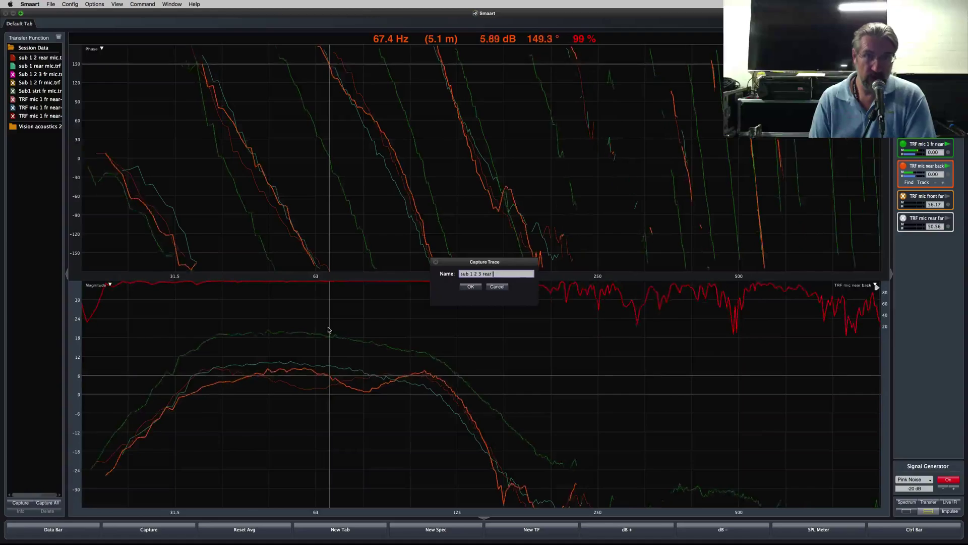
pyautogui.press('Return')
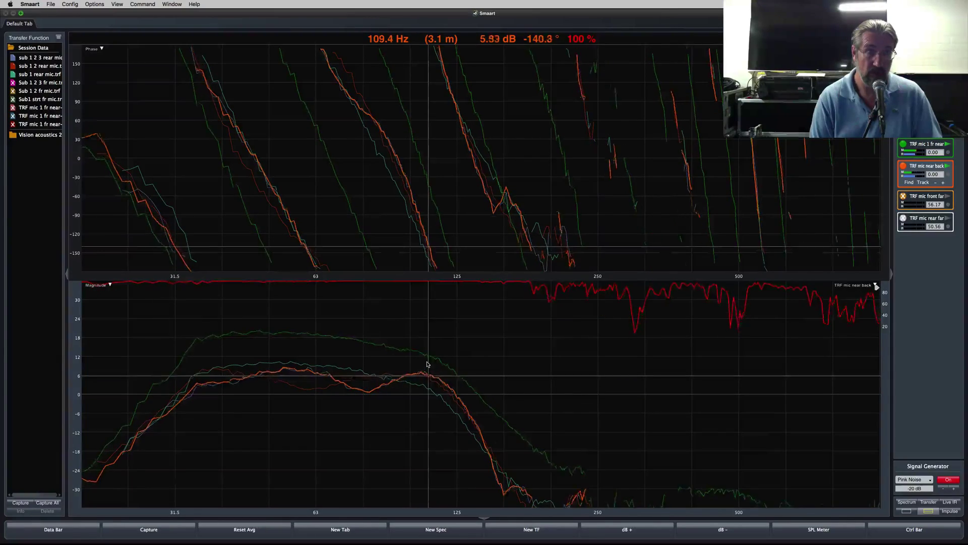
# Hide the three stored rear mic captures and compare the live near front and near back mic levels at 62.5 Hz.
pyautogui.click(13, 58)
pyautogui.click(13, 66)
pyautogui.click(12, 74)
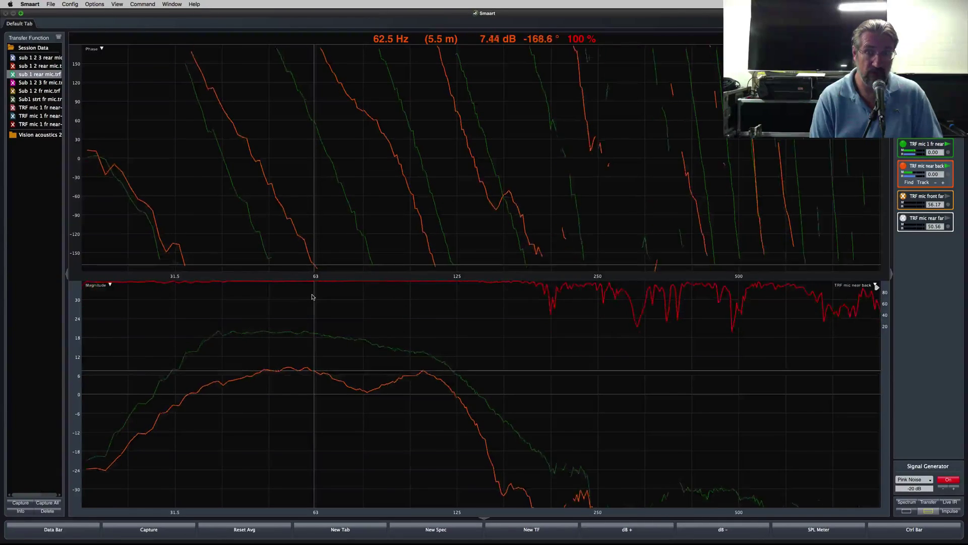
pyautogui.click(313, 318)
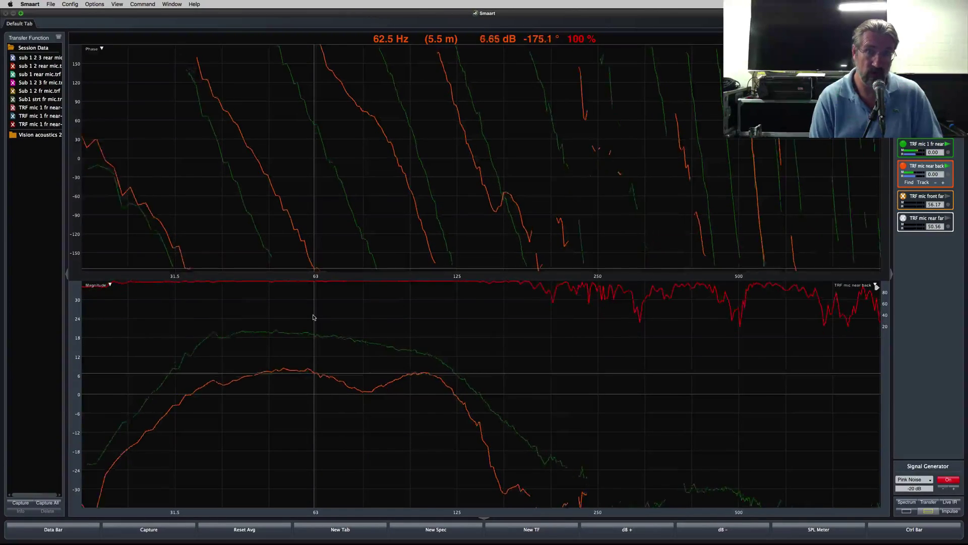
pyautogui.press('Up')
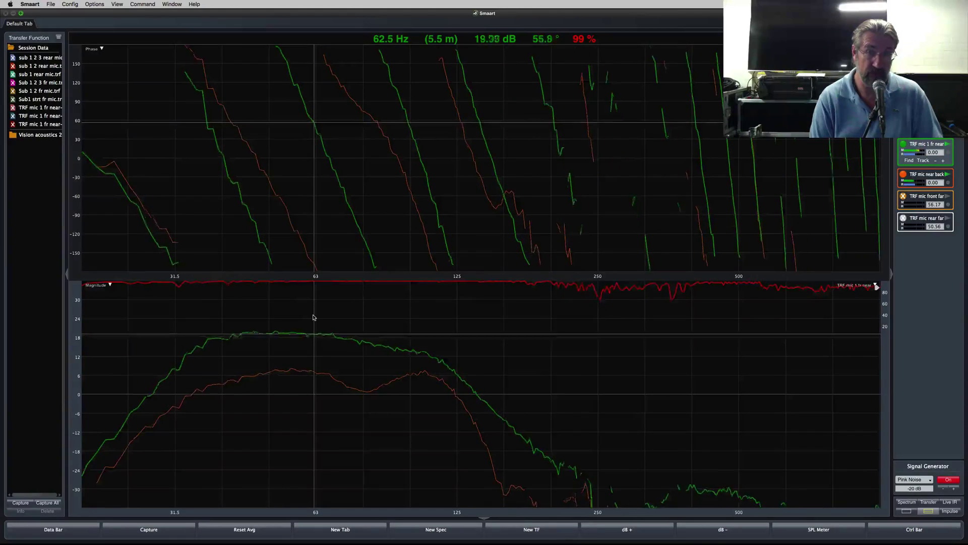
pyautogui.press('Down')
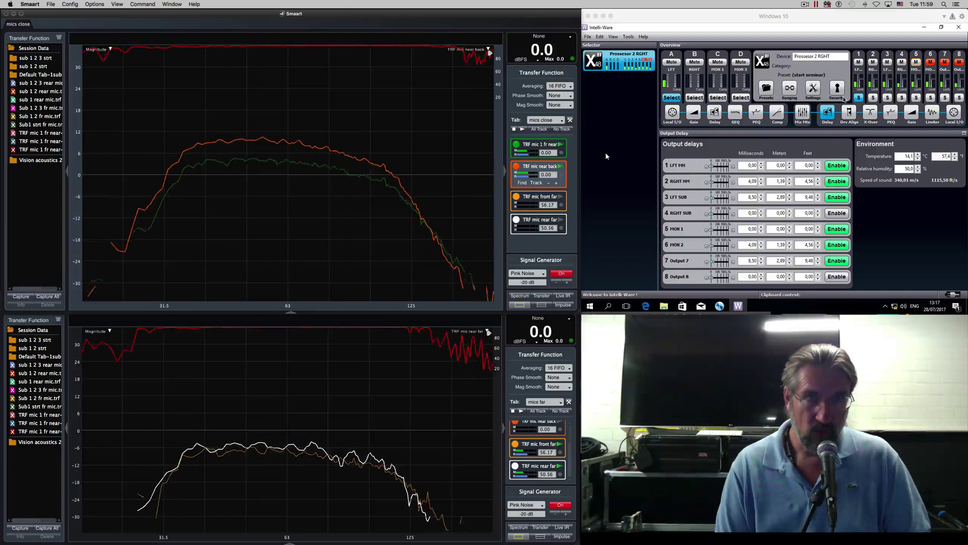
# Switch to Intelli-Ware to unmute MON 2 and Output 7 in turn, and return to MON 1 plus MON 2 with Output 7 muted.
pyautogui.click(930, 62)
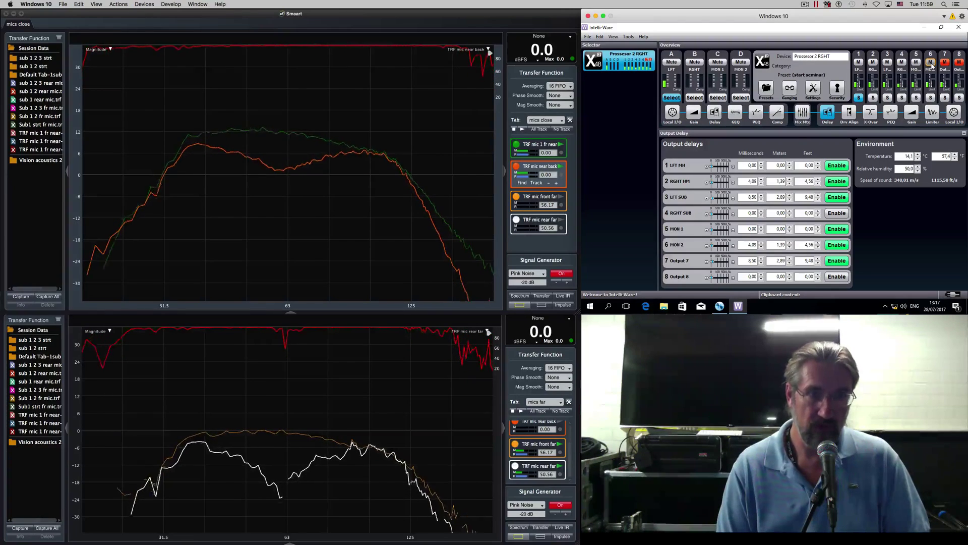
pyautogui.click(945, 62)
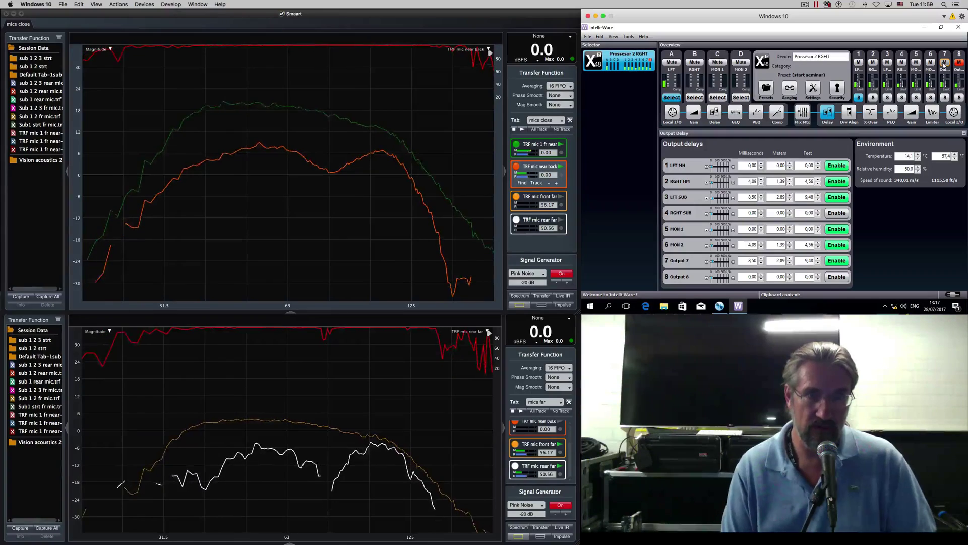
pyautogui.click(944, 62)
pyautogui.click(930, 62)
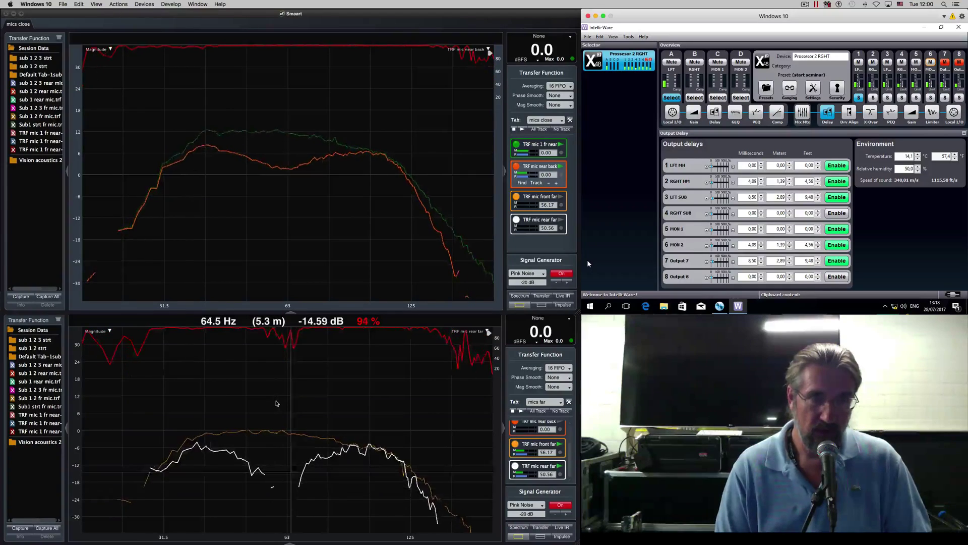
# Lower Smaart's coherence threshold to about 40% and compare the far front and far rear mic levels at 61.5 Hz.
pyautogui.click(488, 339)
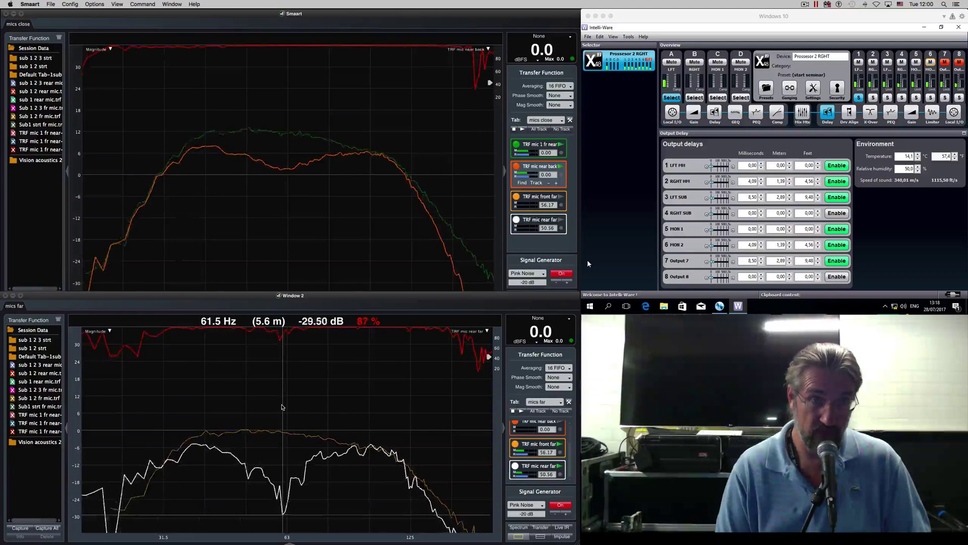
pyautogui.press('Down')
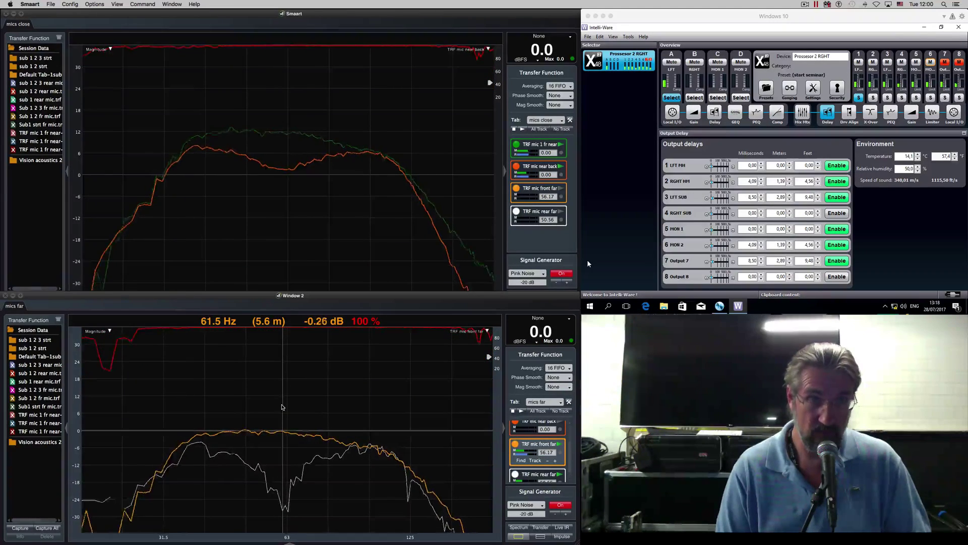
pyautogui.press('Down')
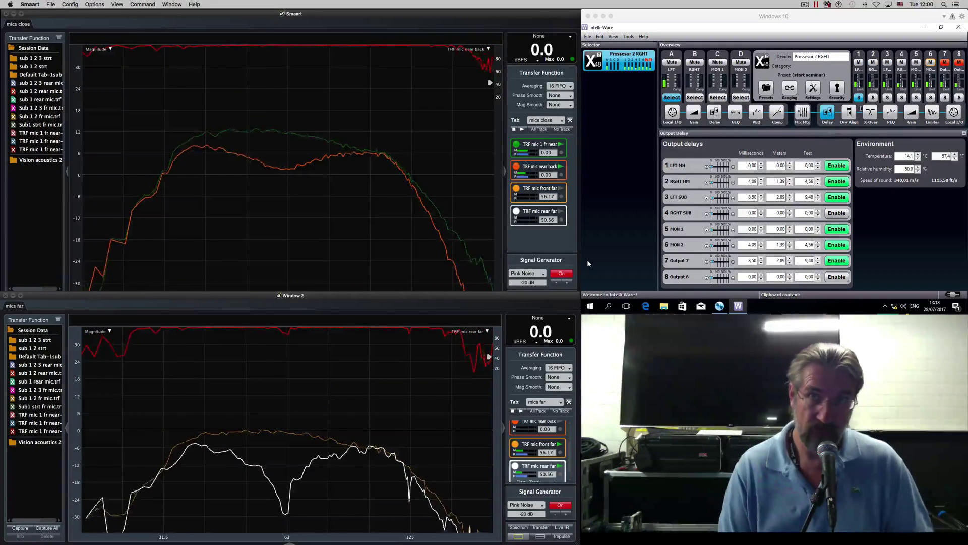
# Switch to Intelli-Ware to unmute Output 7, and compare the far front and far rear mic levels in Smaart at 40, 59.6 and 80.1 Hz.
pyautogui.click(587, 259)
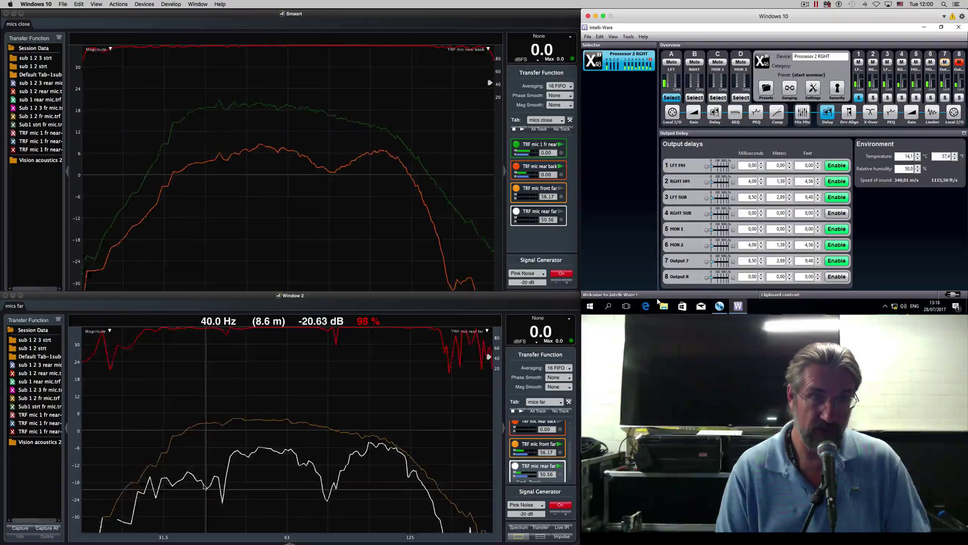
pyautogui.click(204, 486)
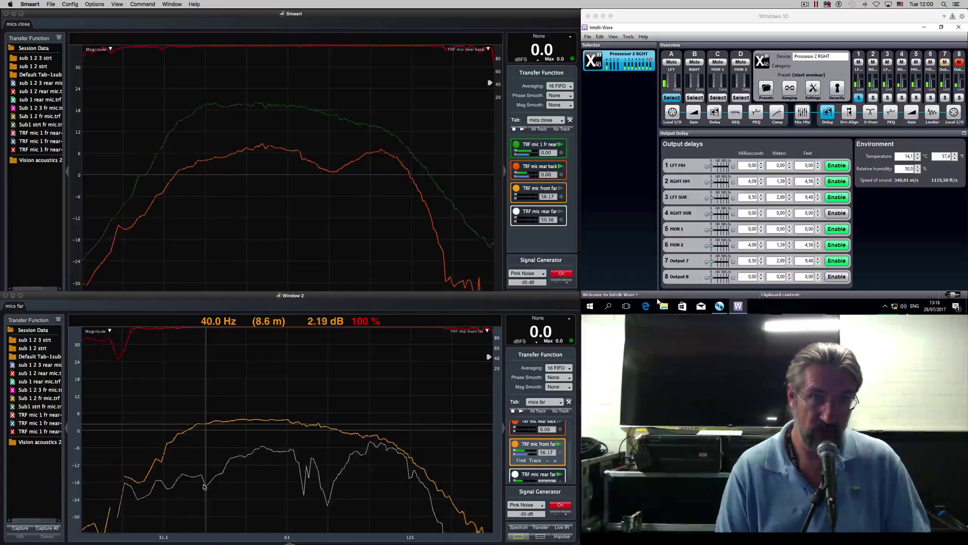
pyautogui.click(204, 486)
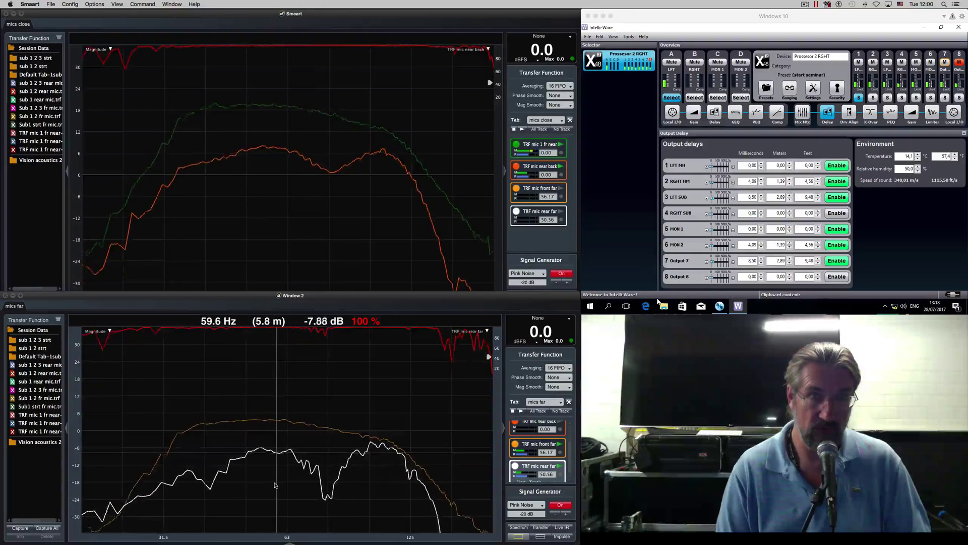
pyautogui.press('Up')
pyautogui.press('Down')
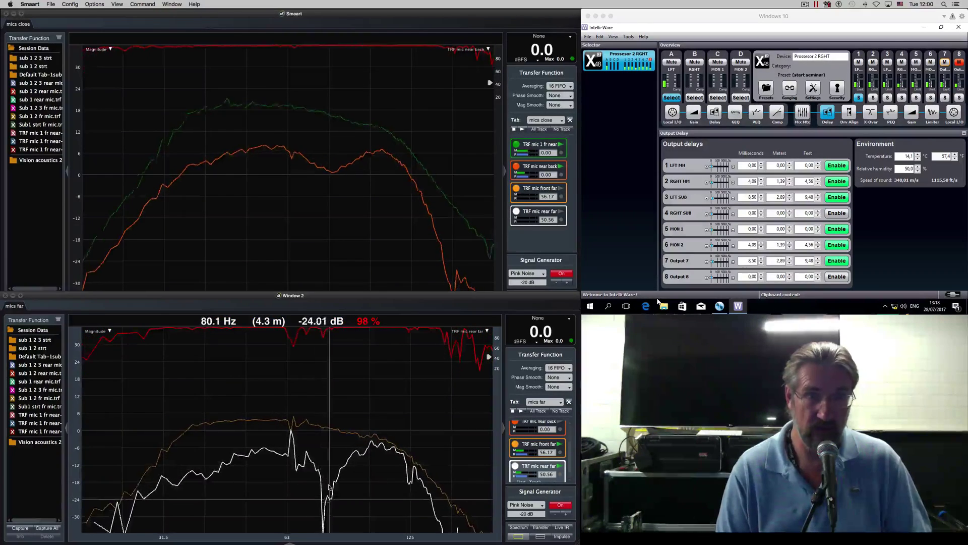
pyautogui.press('Up')
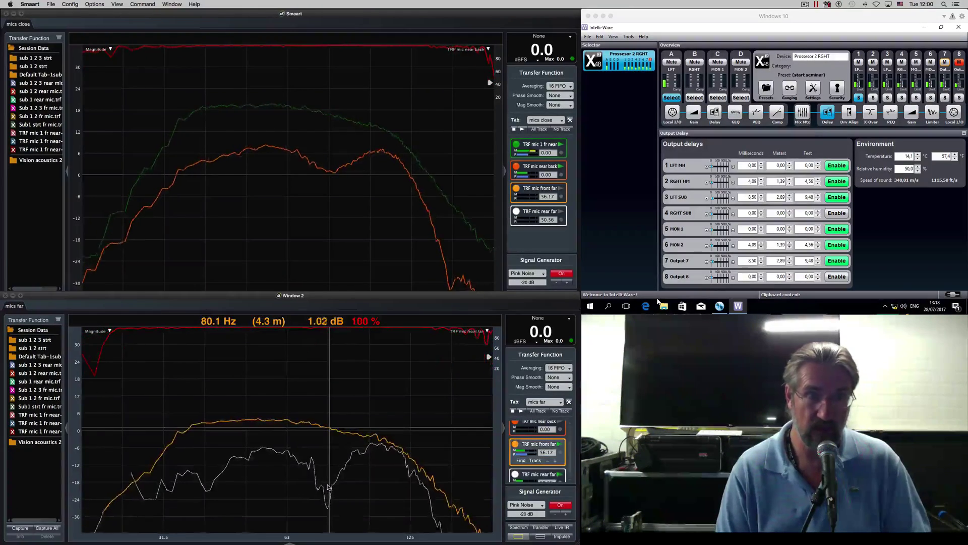
pyautogui.press('Down')
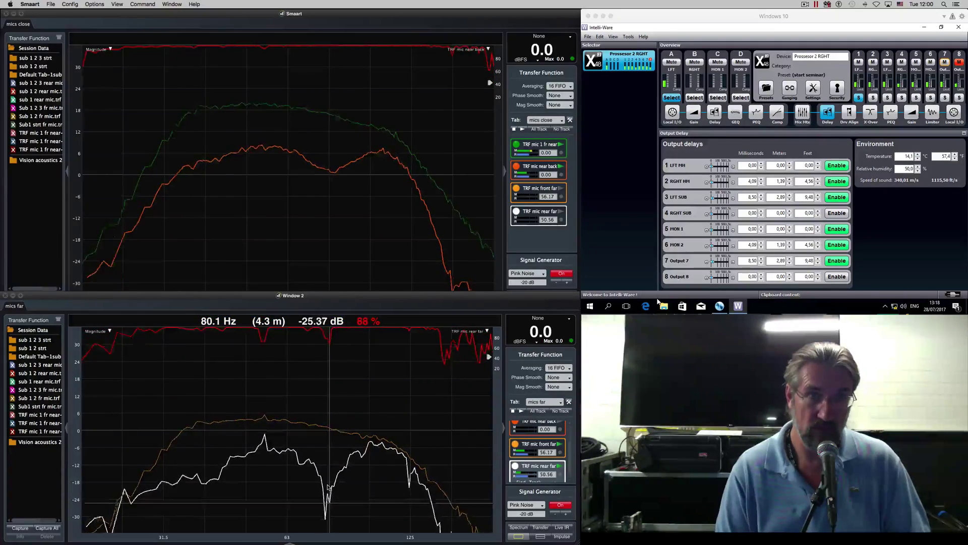